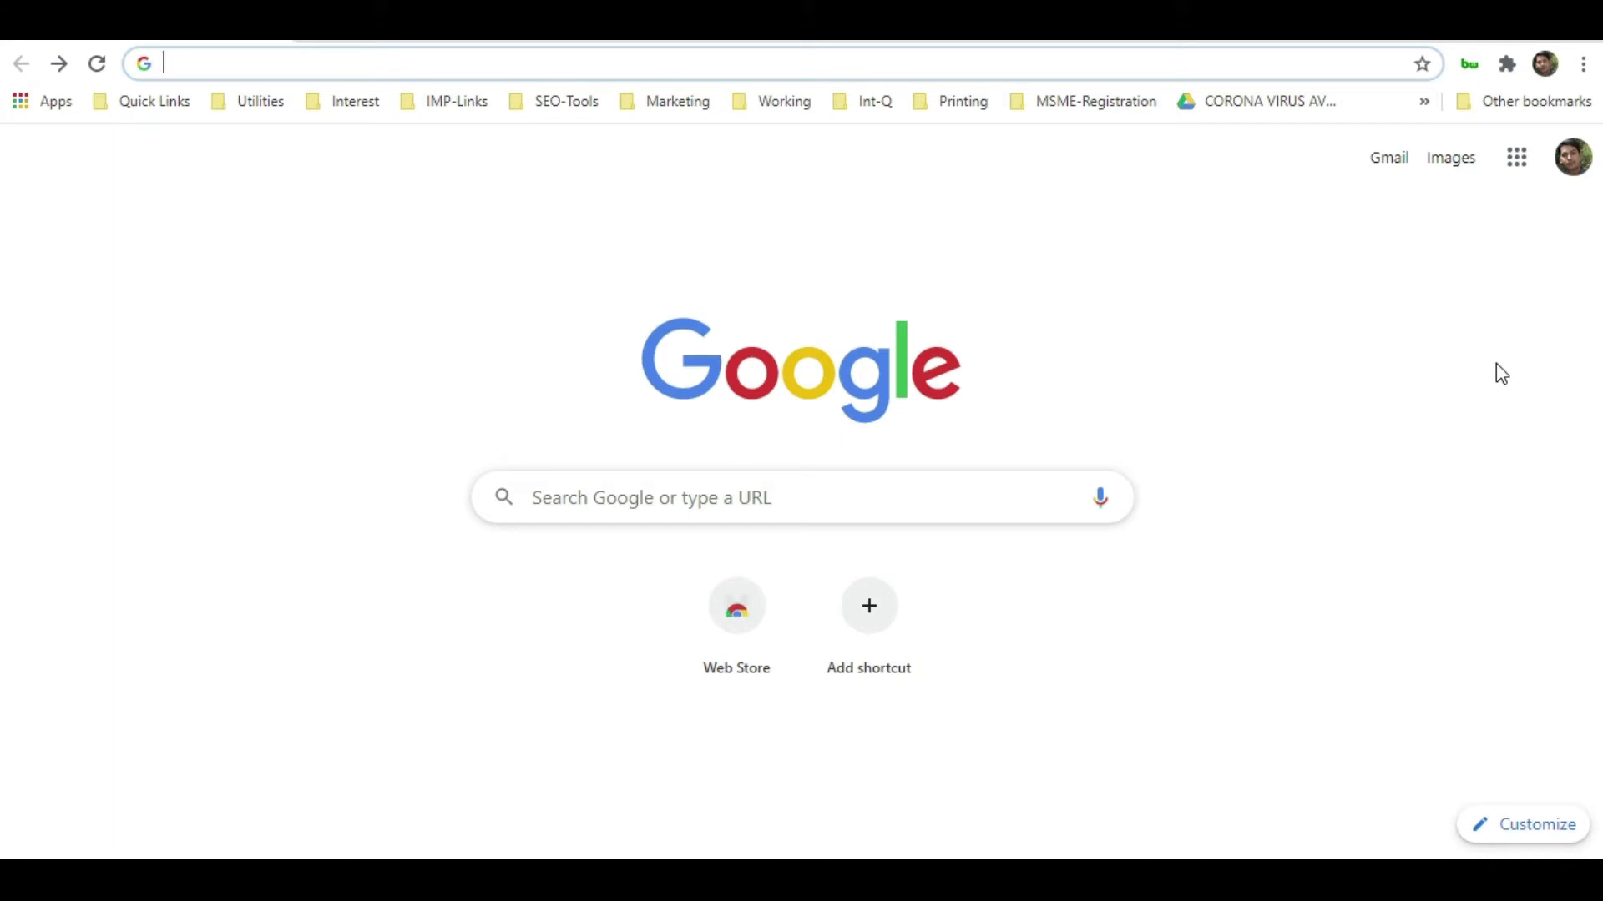
Open the Pingdom Website Speed Test page at tools.pingdom.com
text(toola)
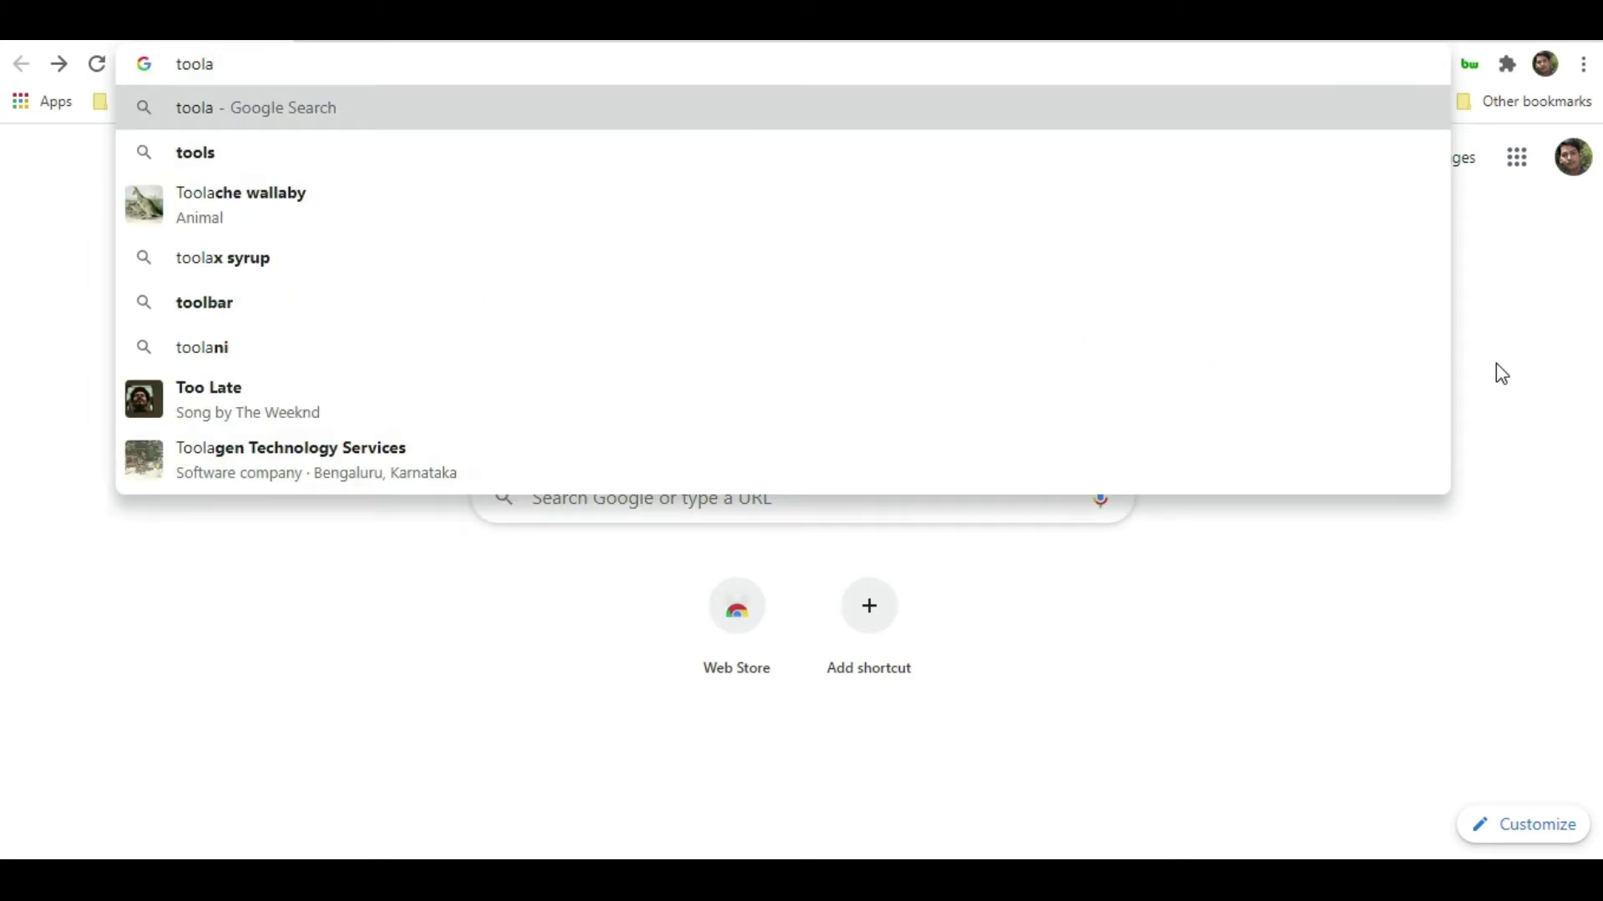
key(BackSpace)
text(s)
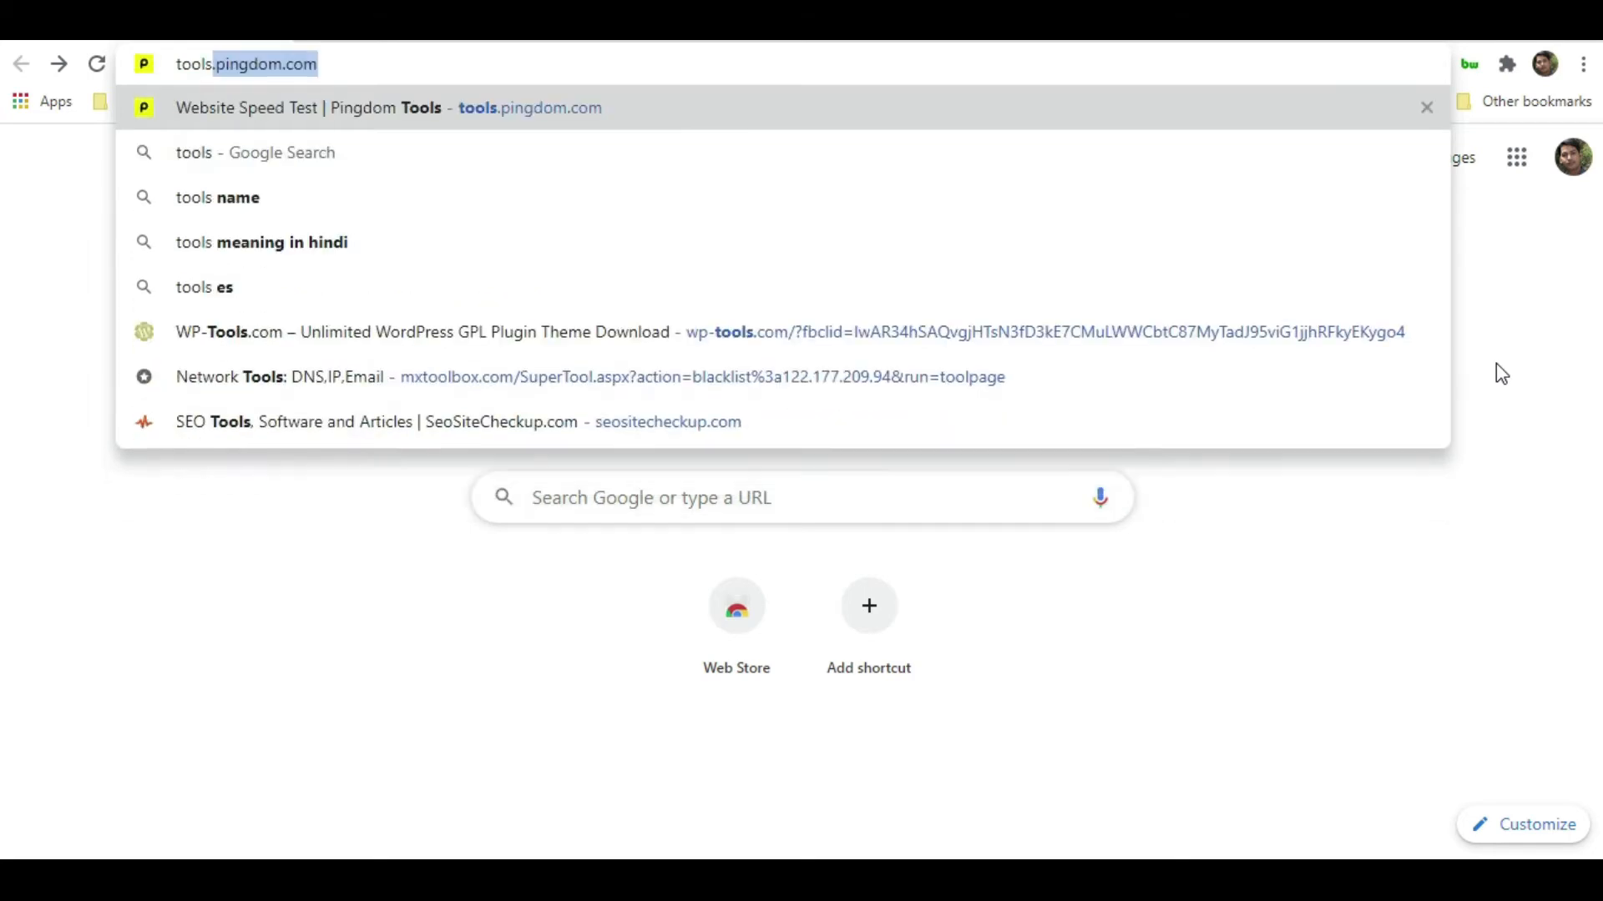
key(Right)
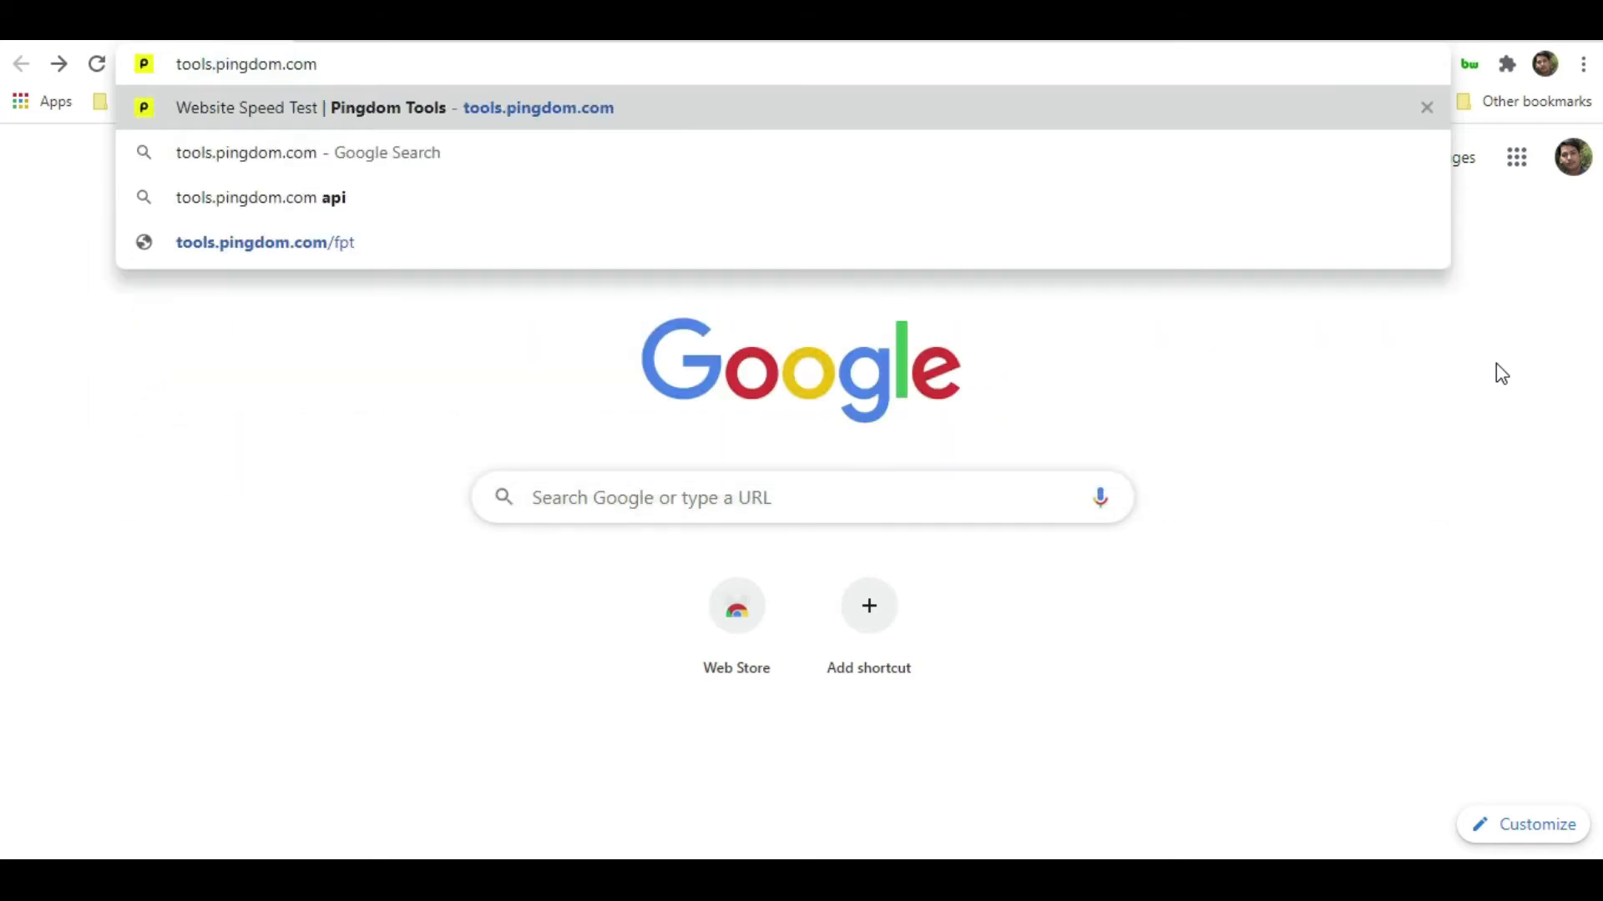
key(Return)
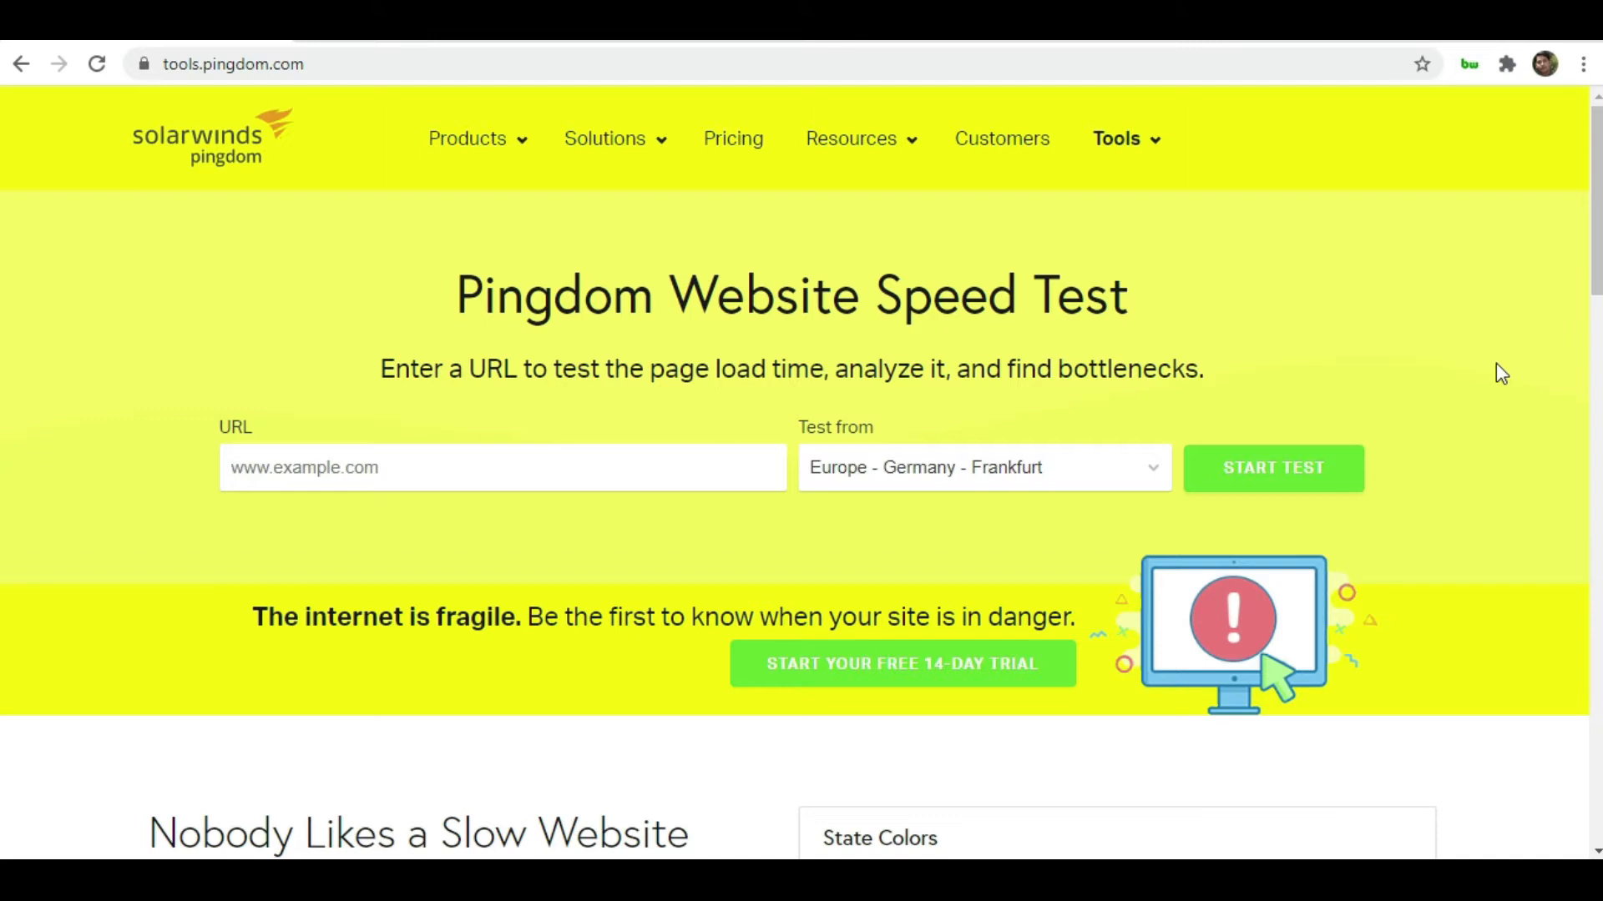
click(1149, 478)
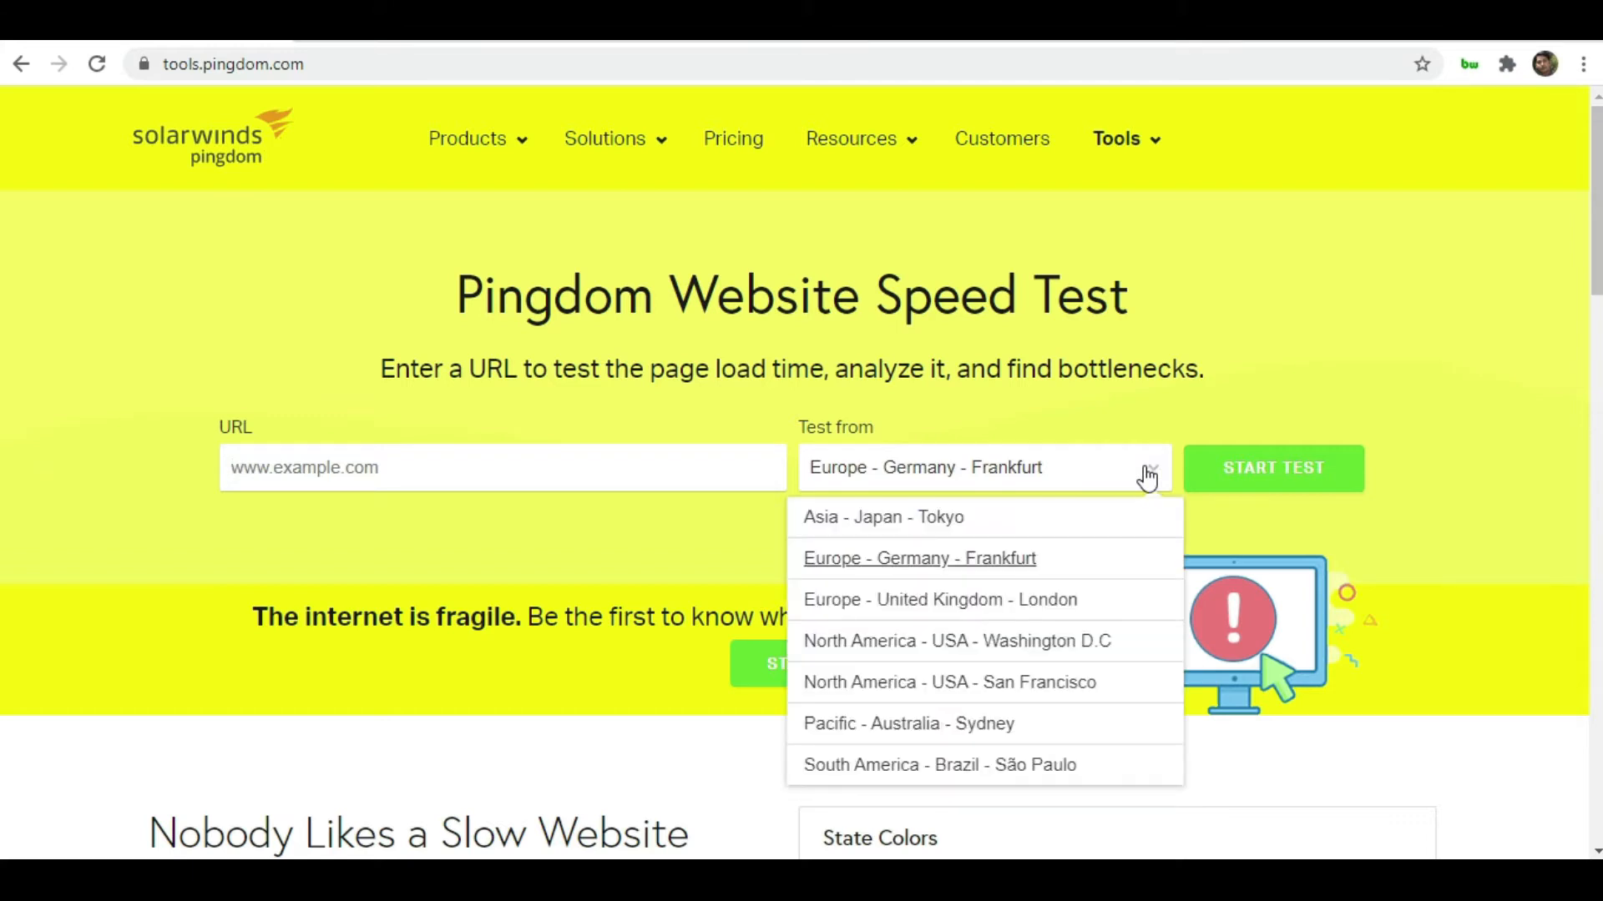
click(1058, 517)
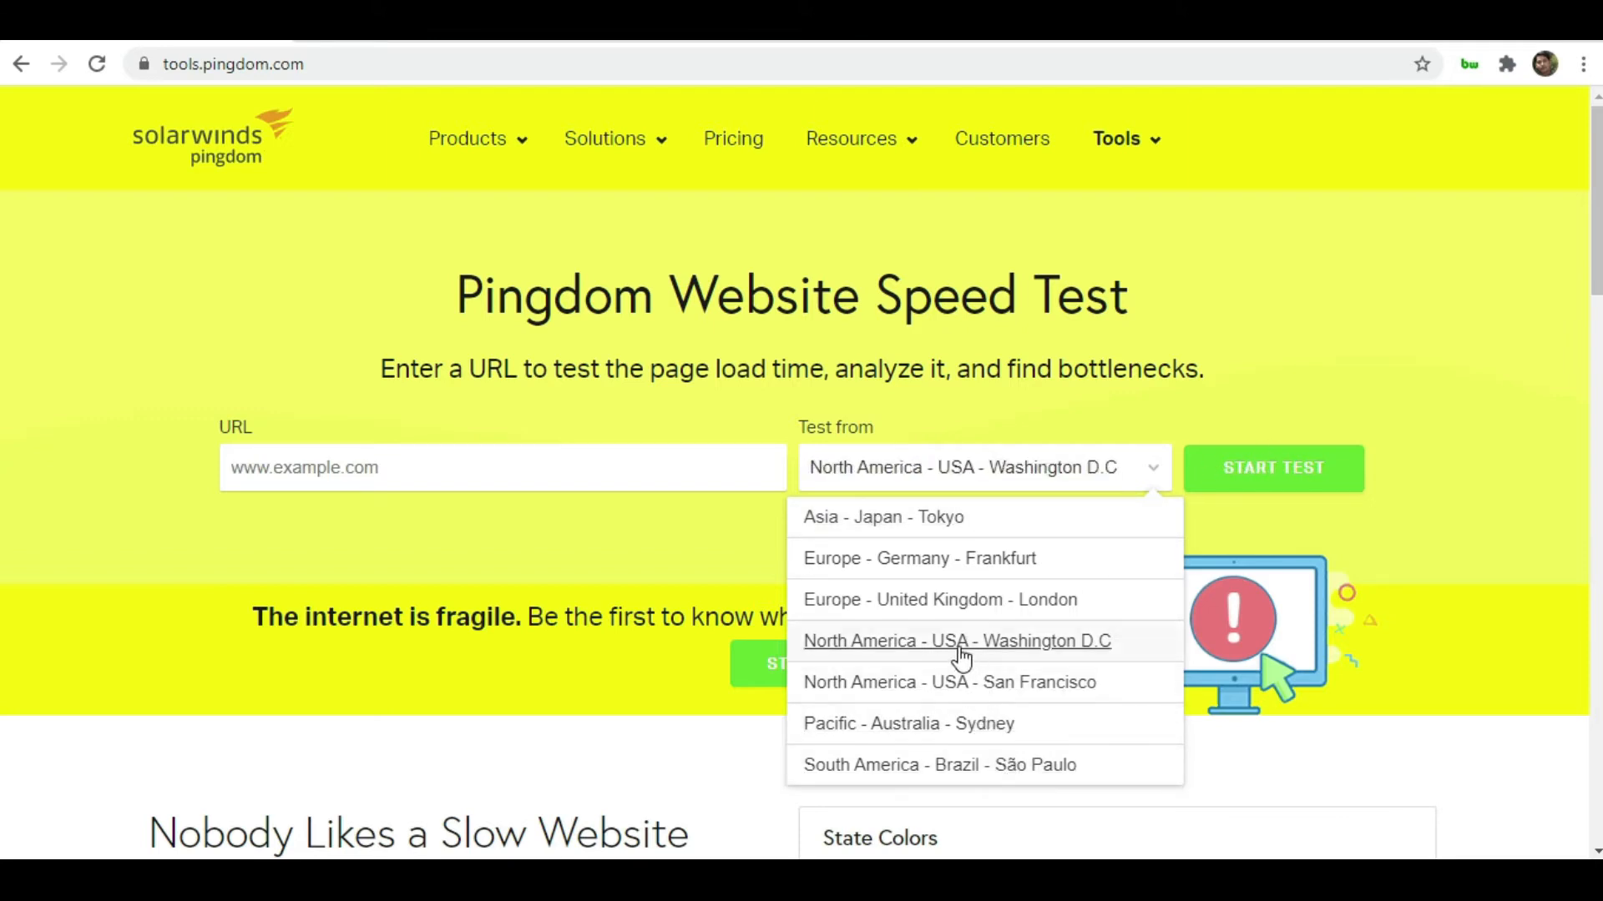
click(934, 659)
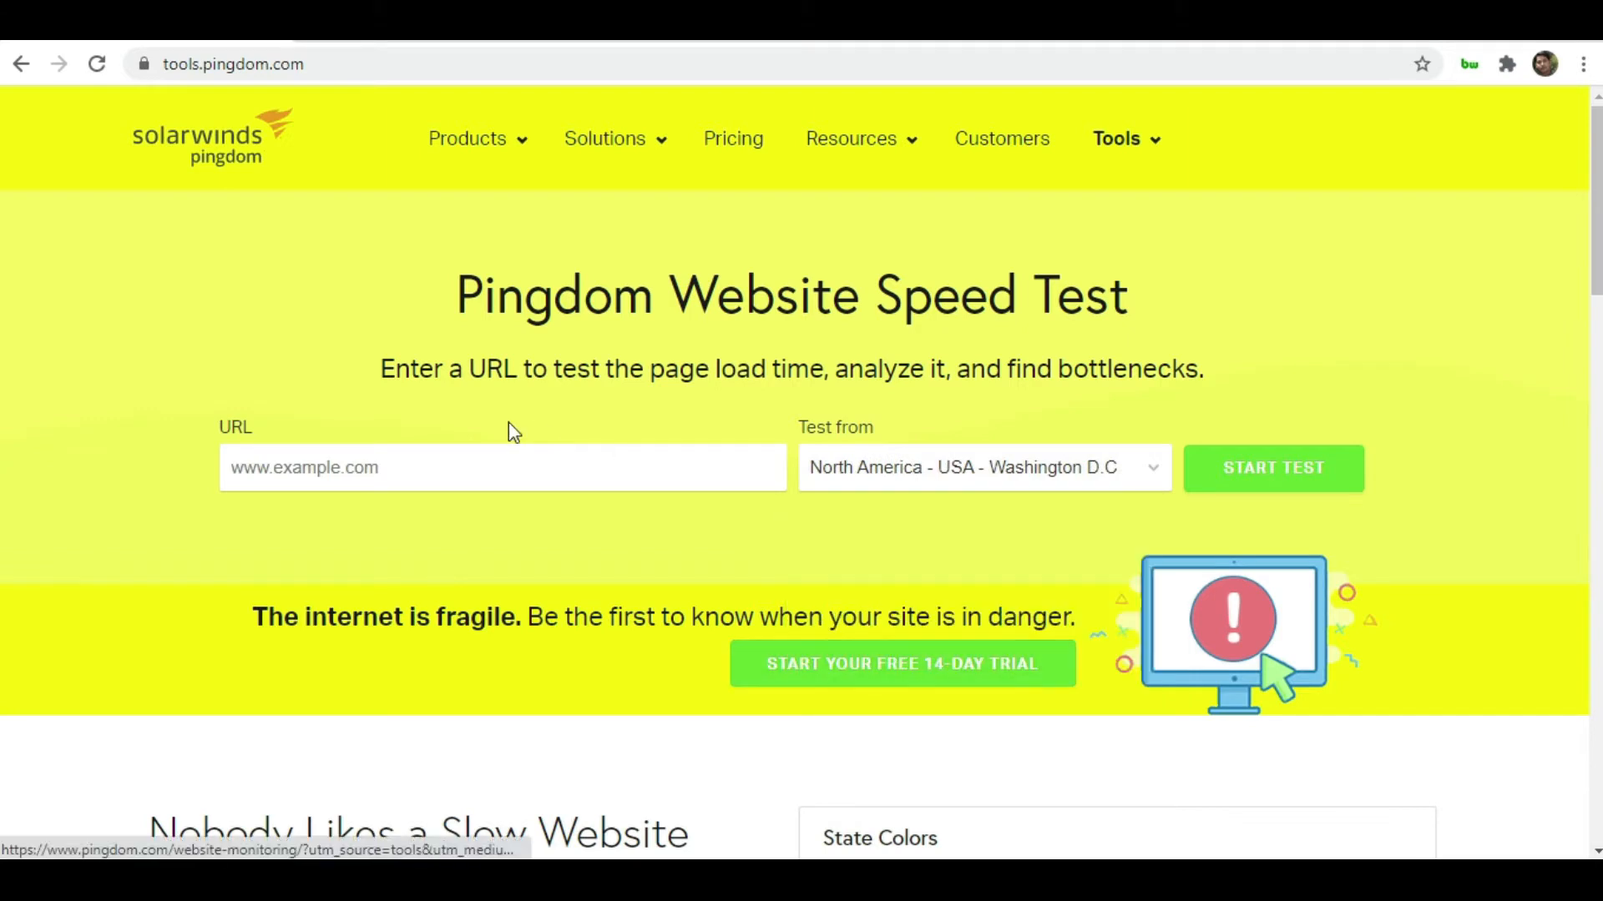
click(511, 469)
key(Down)
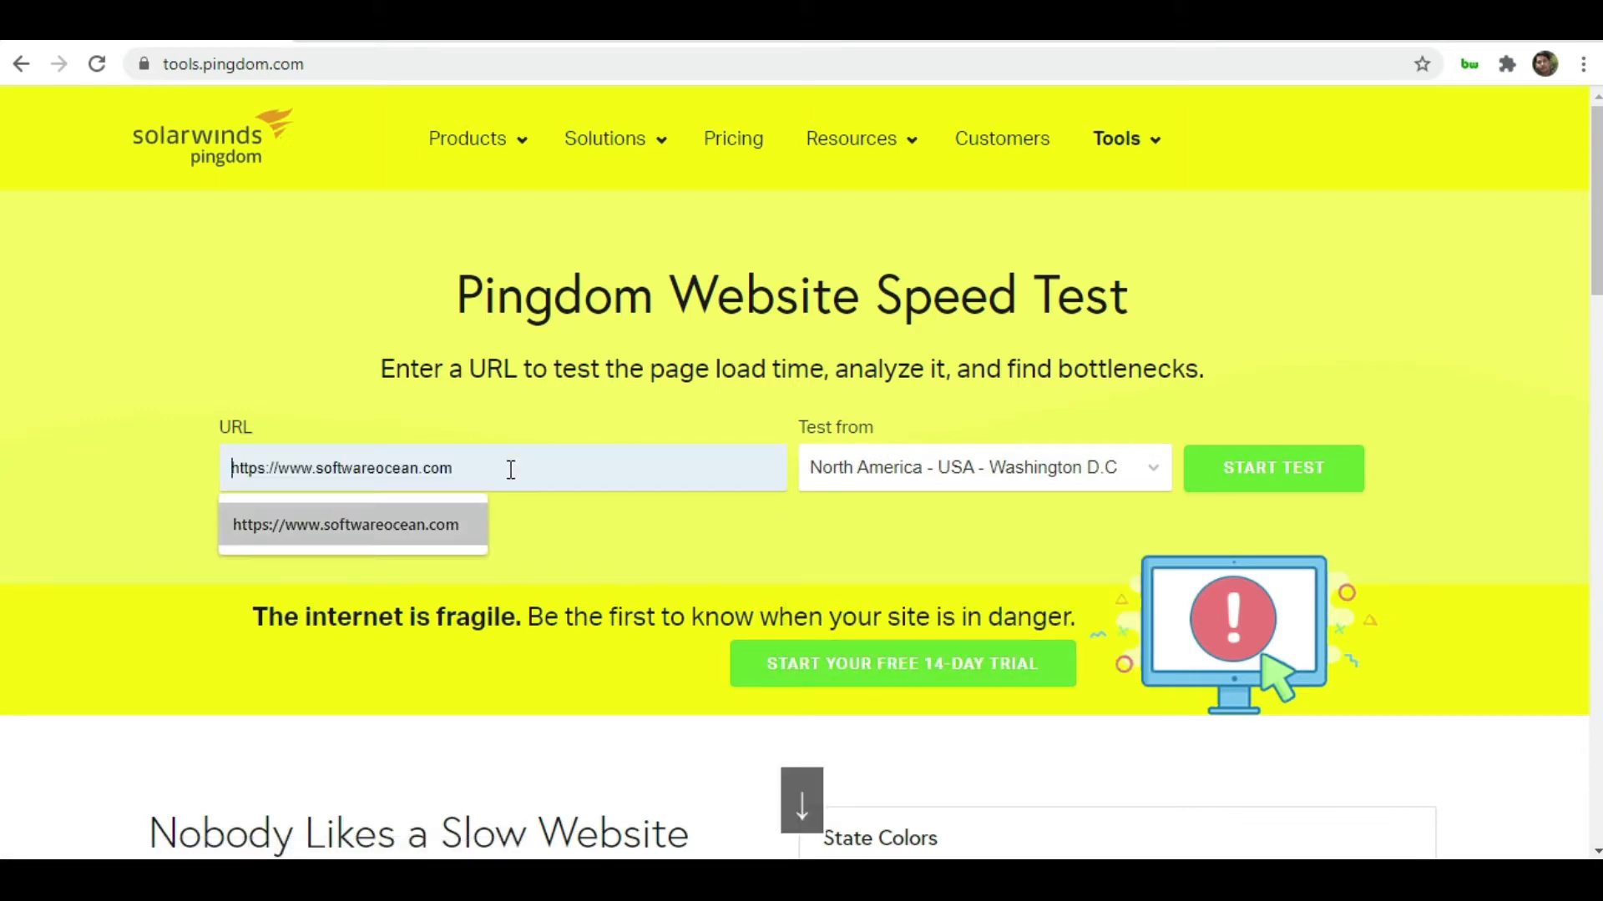
key(Tab)
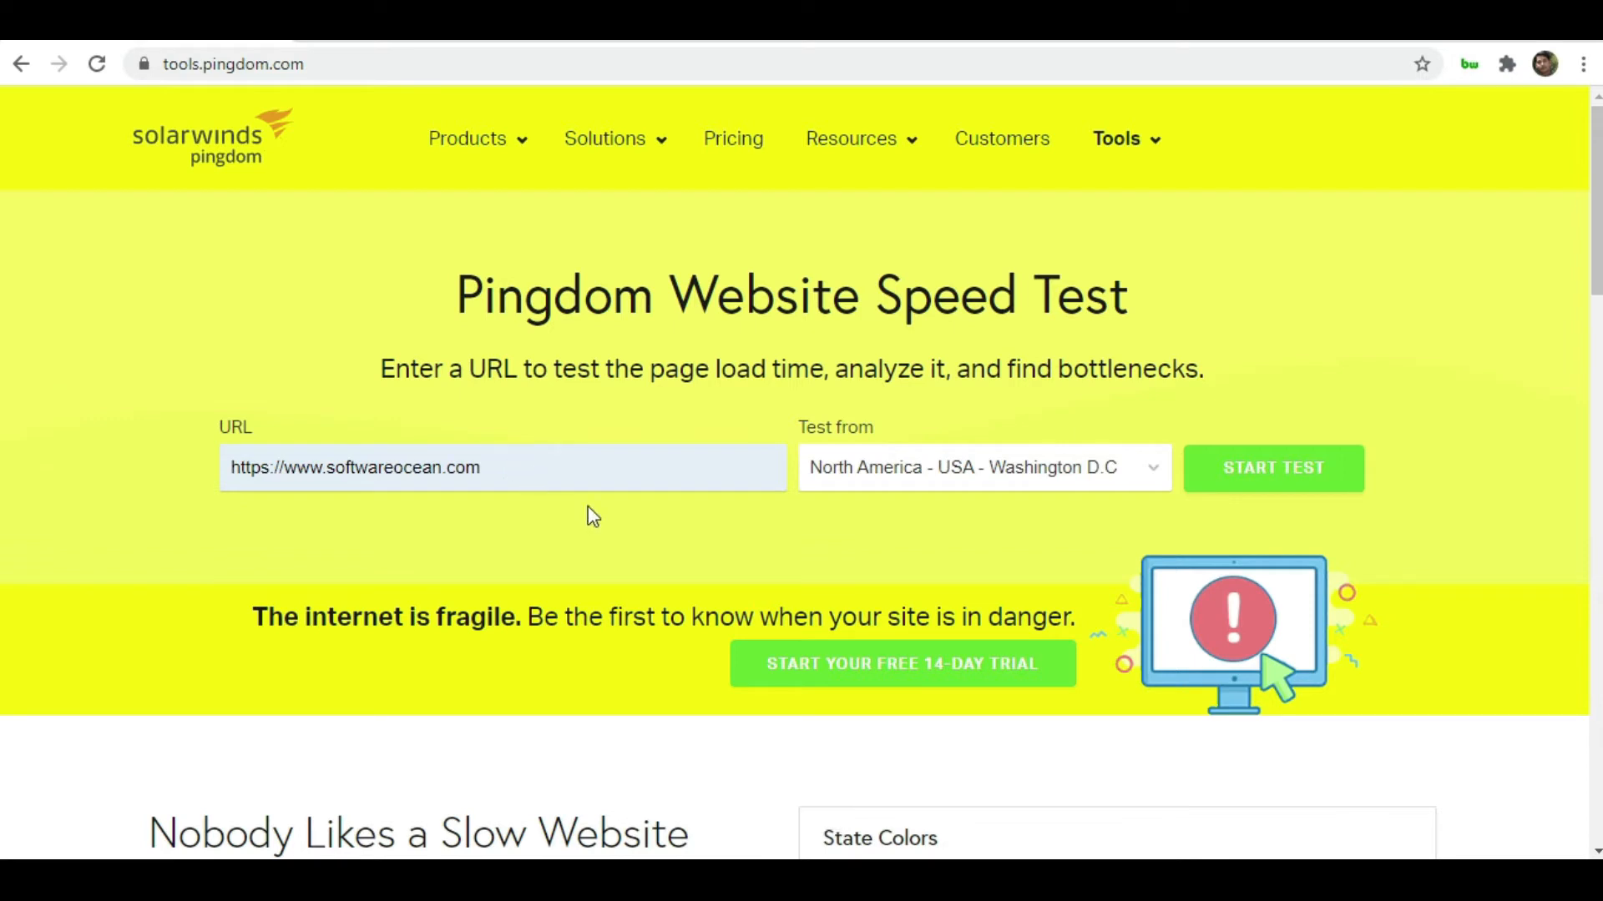
Copy the entered website URL for reuse and start the Pingdom speed test
drag(566, 474, 249, 449)
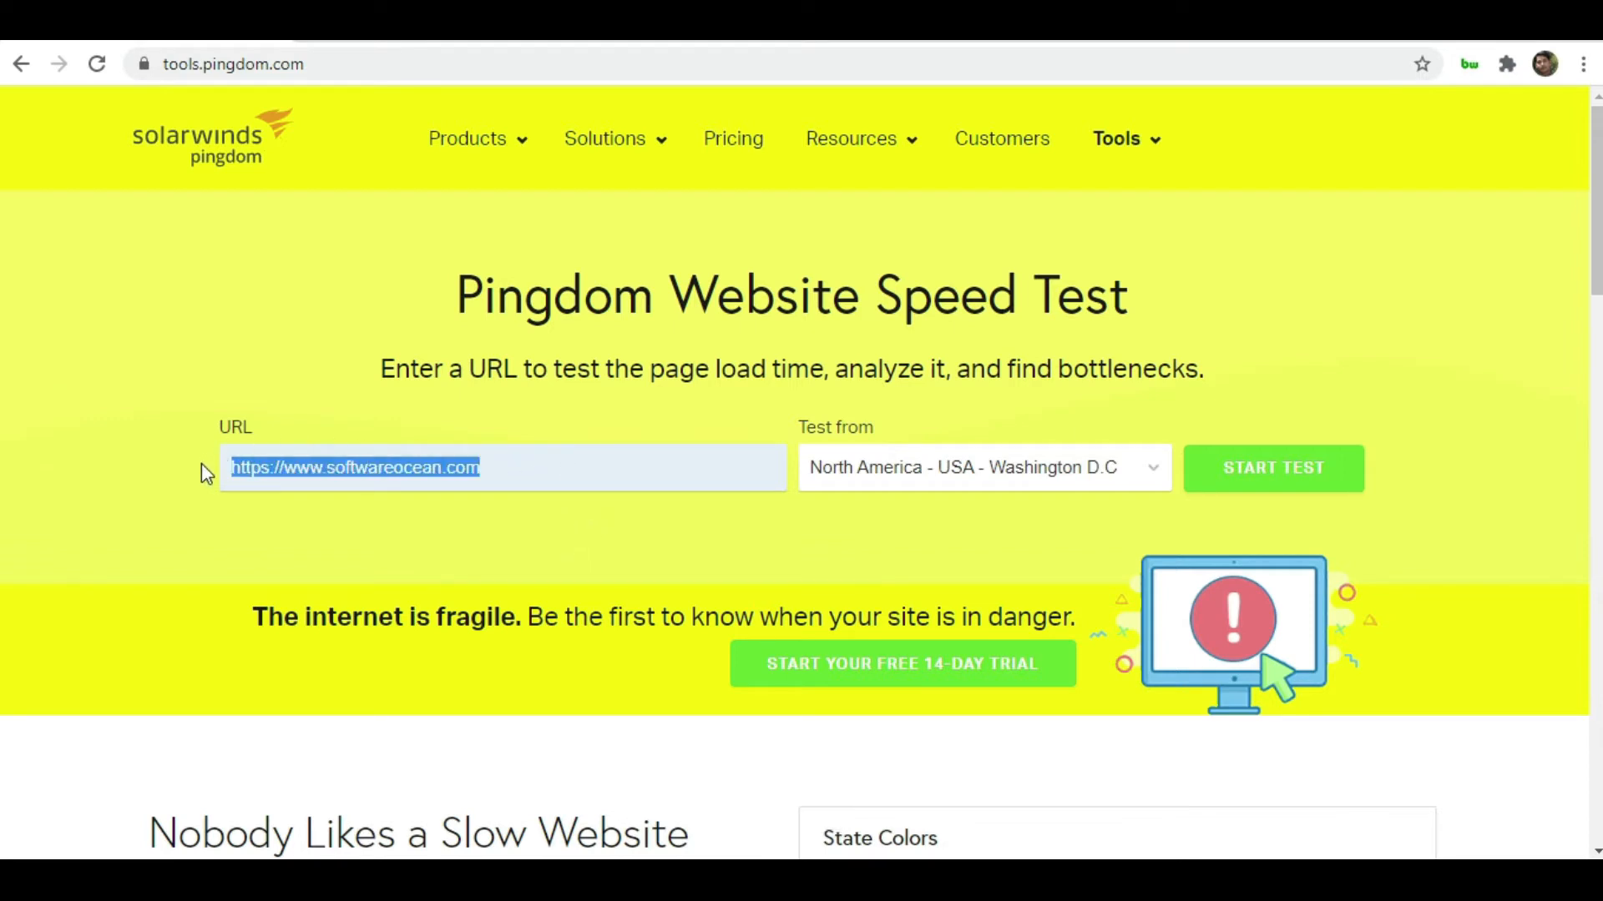
key(ctrl+c)
click(565, 467)
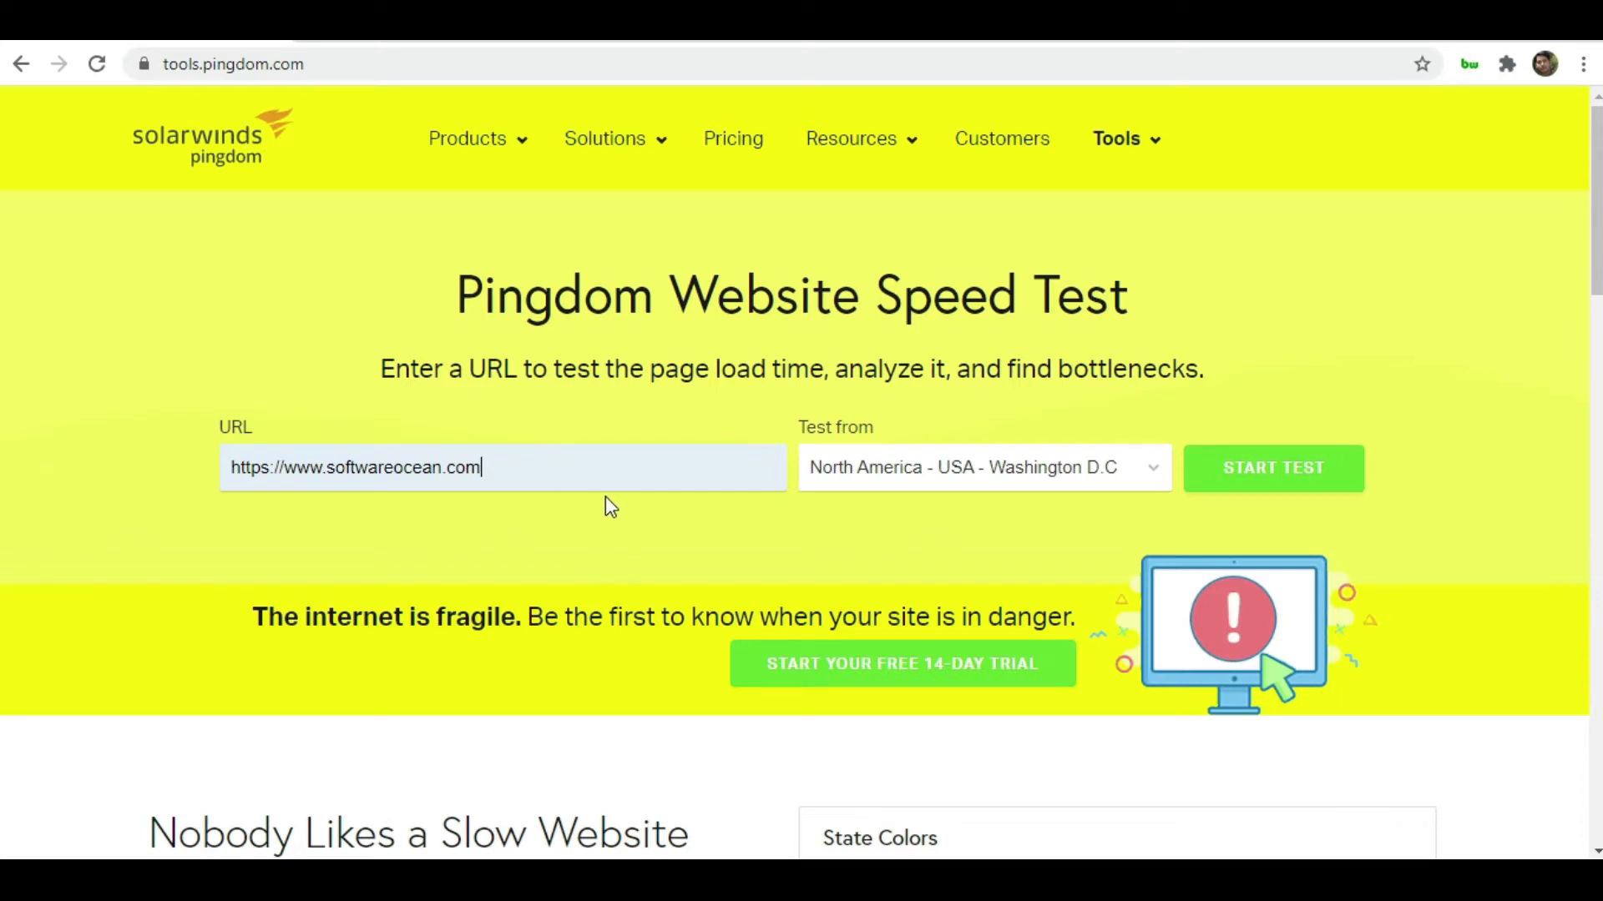
click(1273, 477)
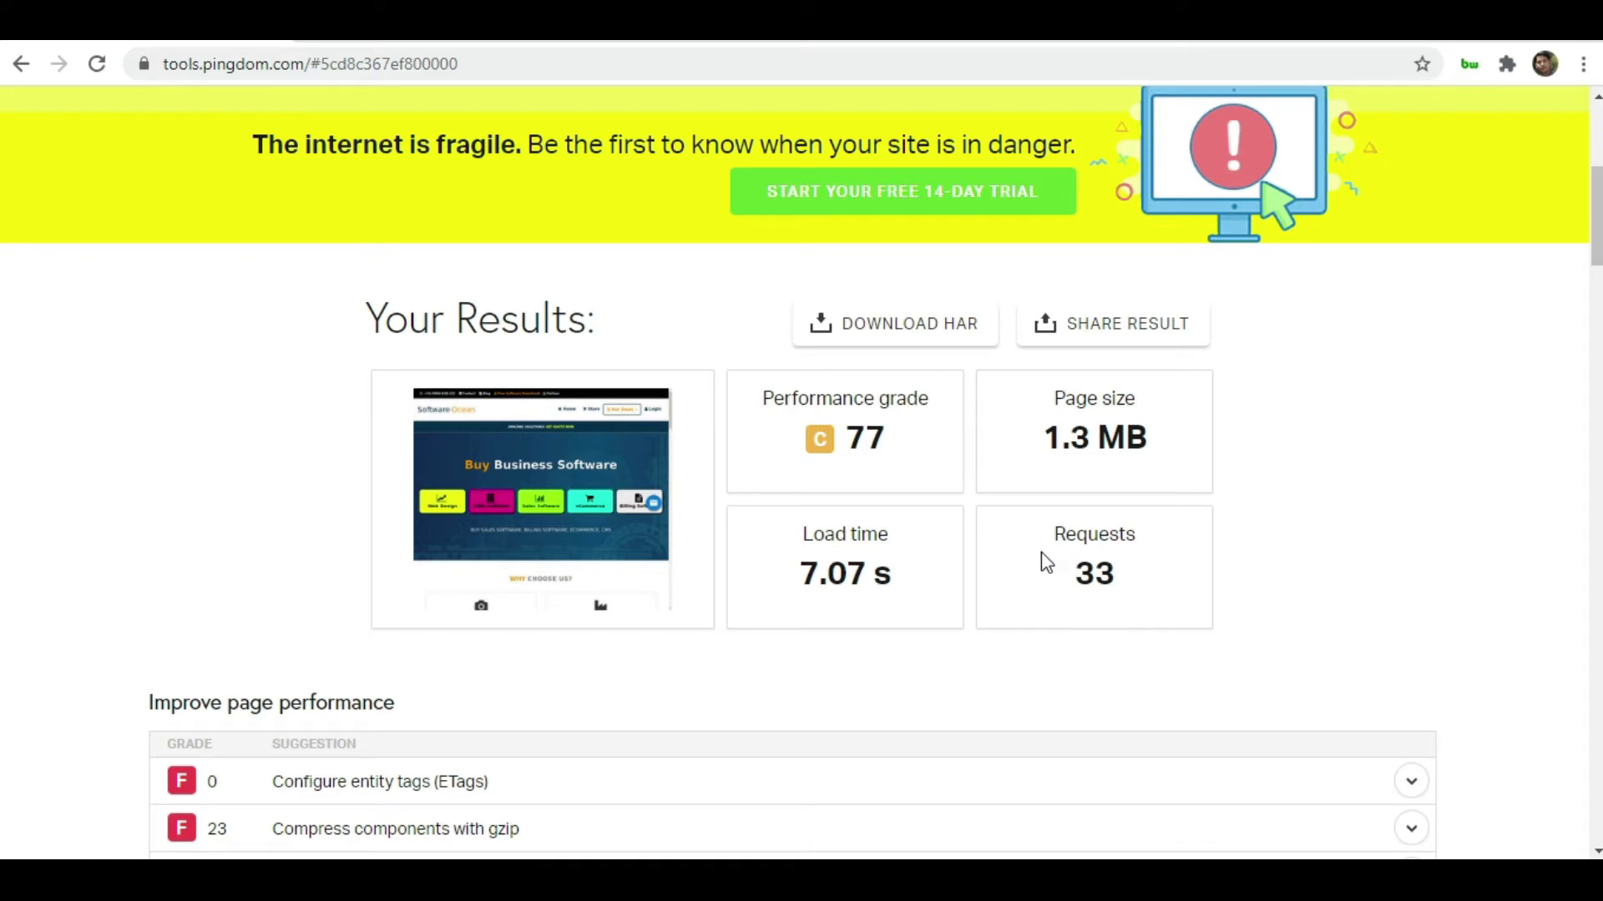
Examine the Pingdom results and page performance suggestions, reading the explanation for Configure entity tags (ETags)
scroll(1046, 563, down, 3)
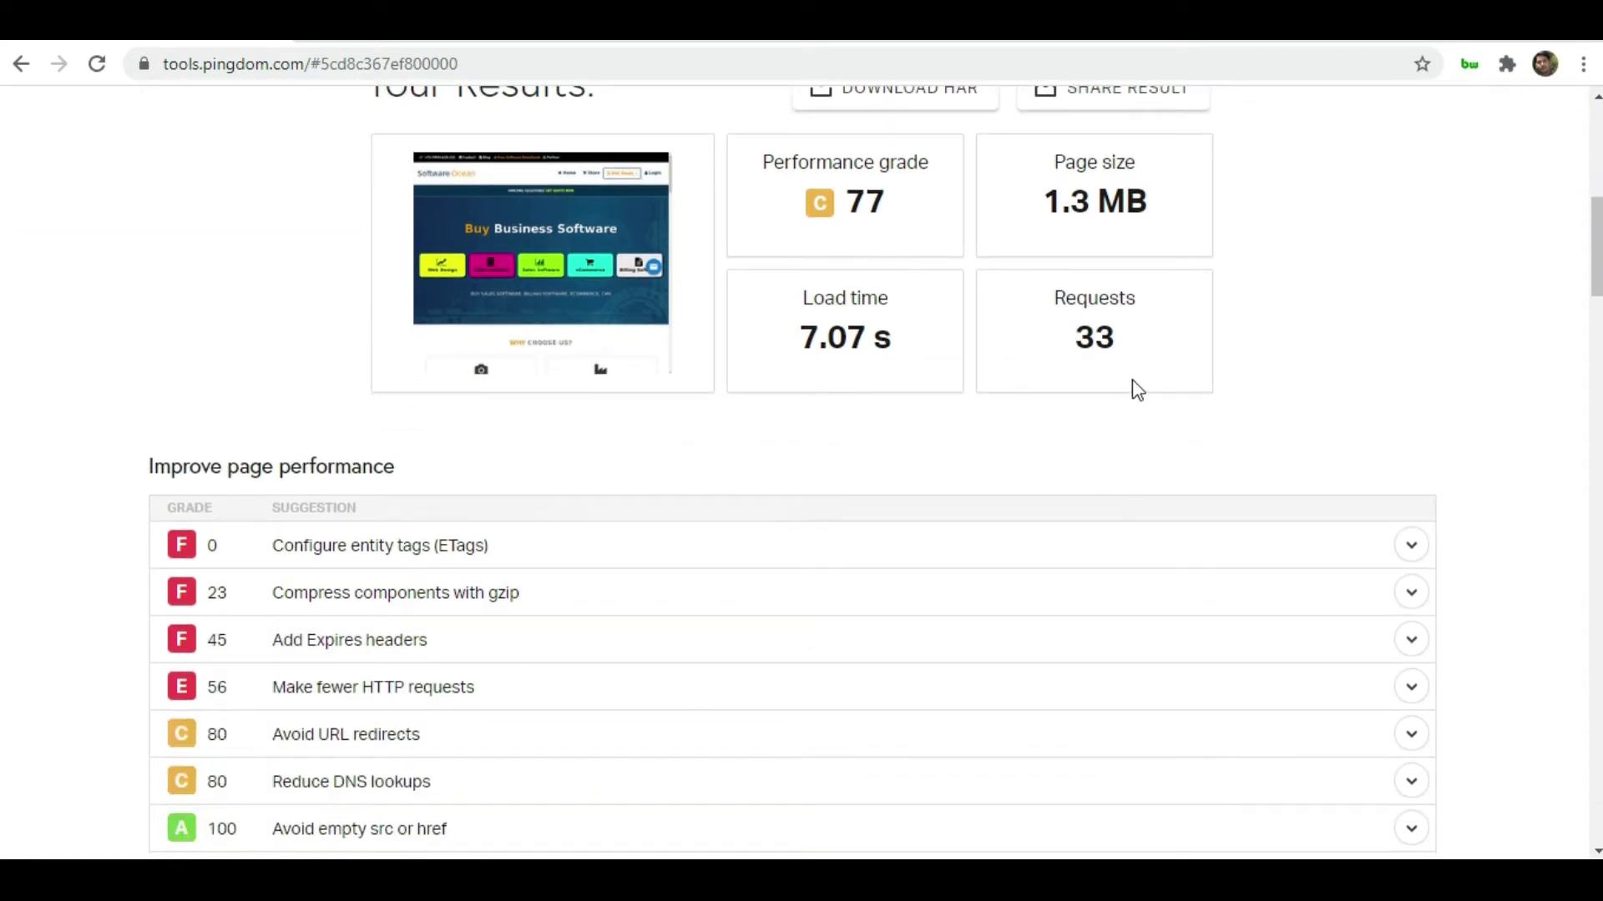
scroll(1132, 384, down, 2)
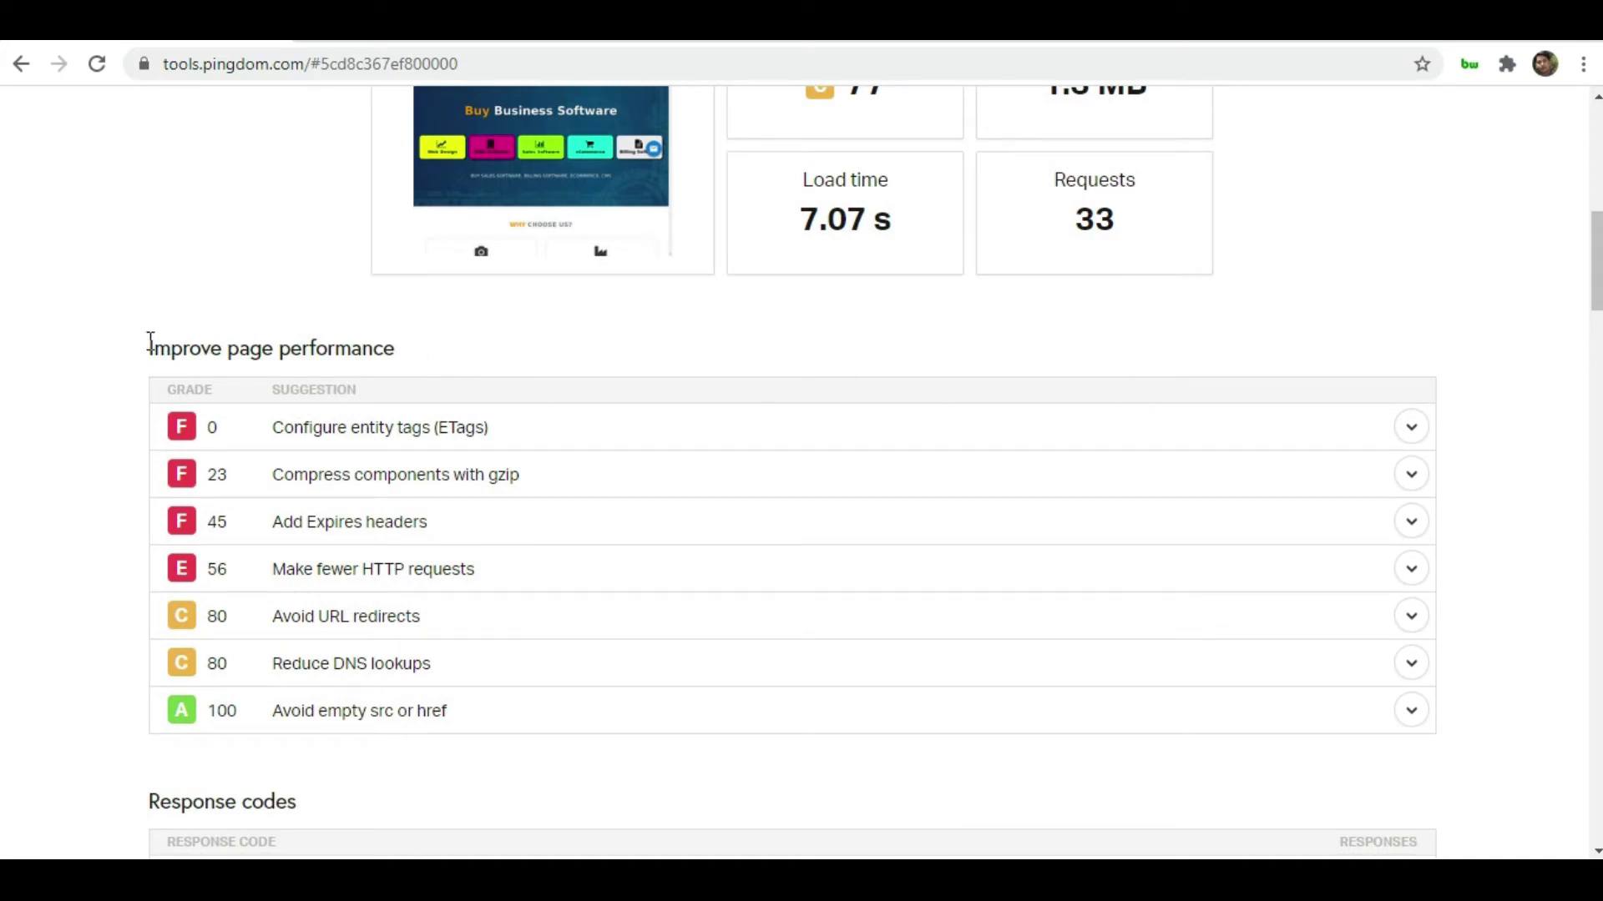
drag(151, 345, 315, 372)
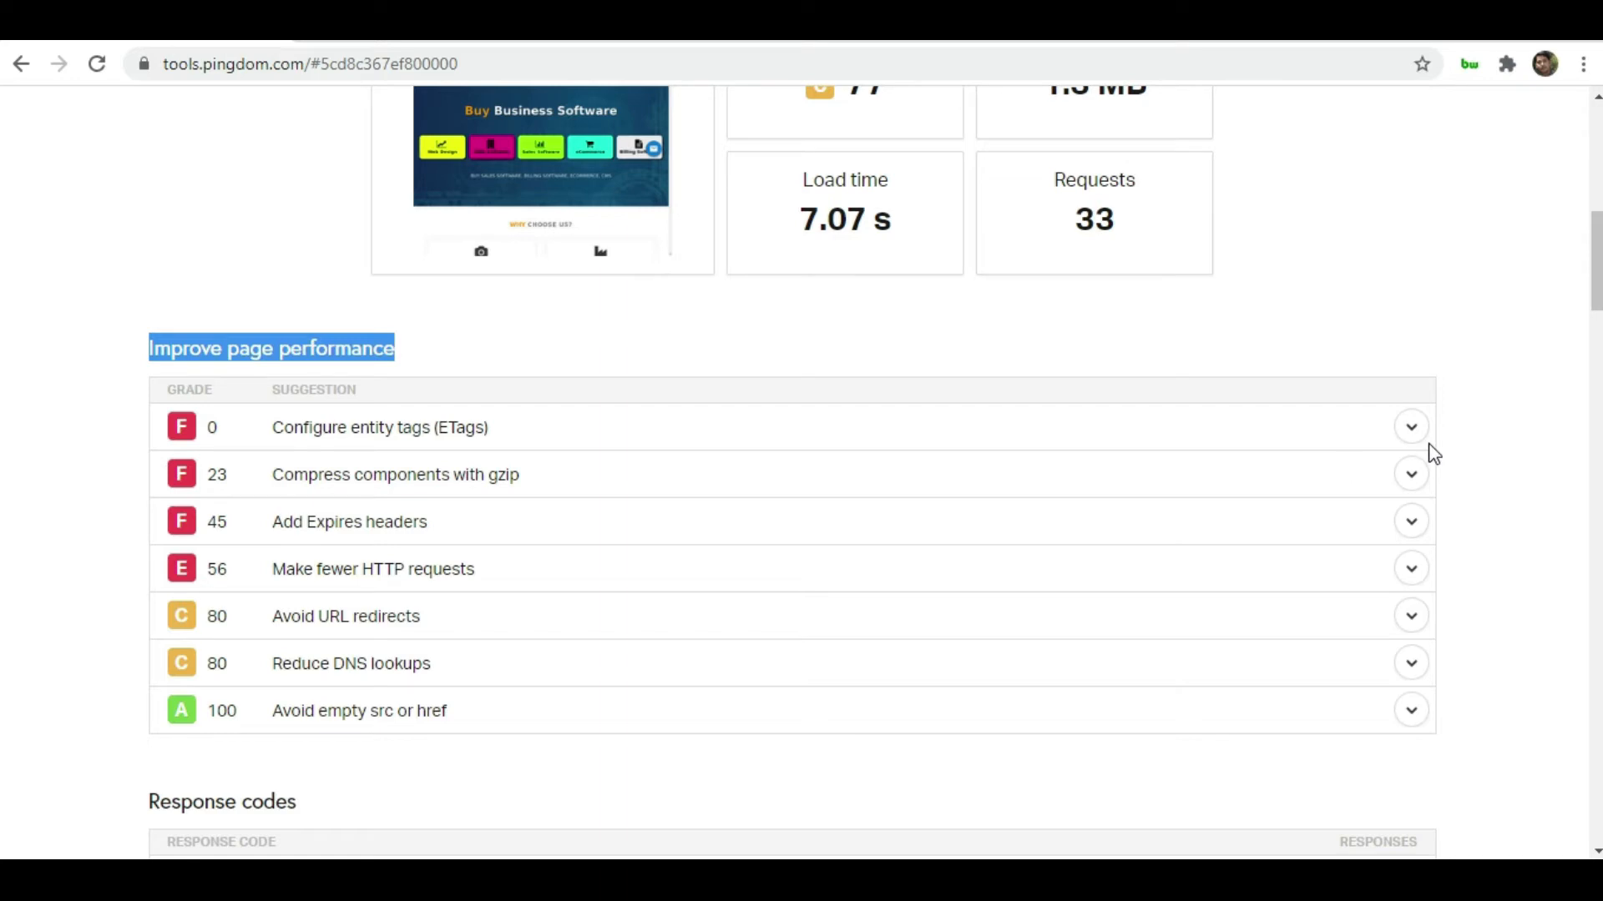
click(1412, 428)
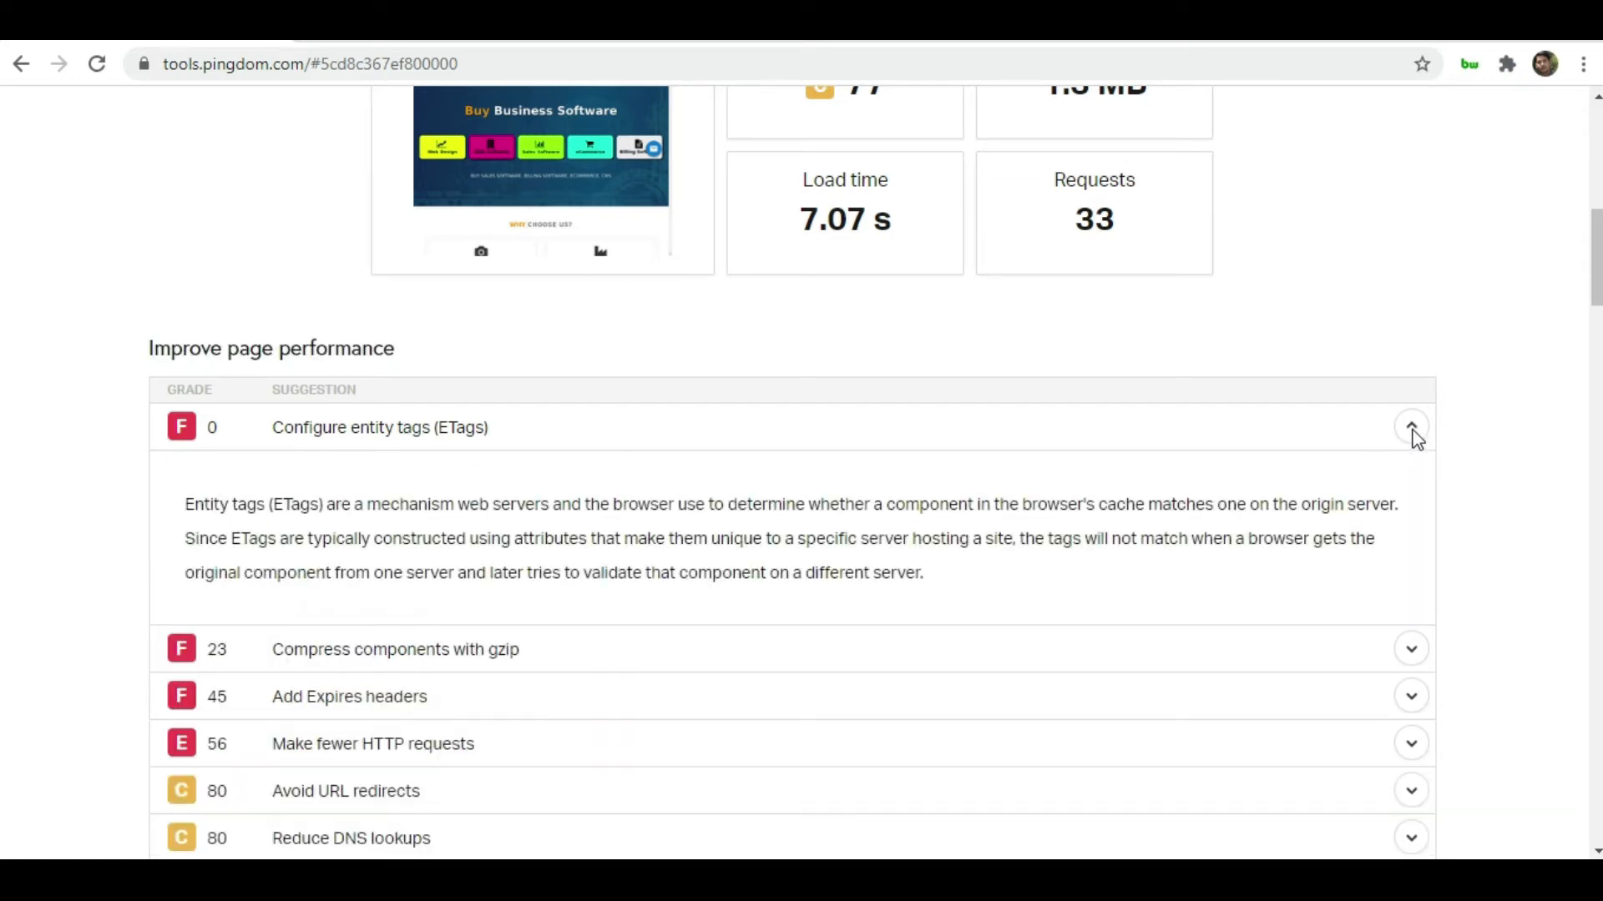
scroll(1417, 438, down, 1)
drag(185, 387, 910, 468)
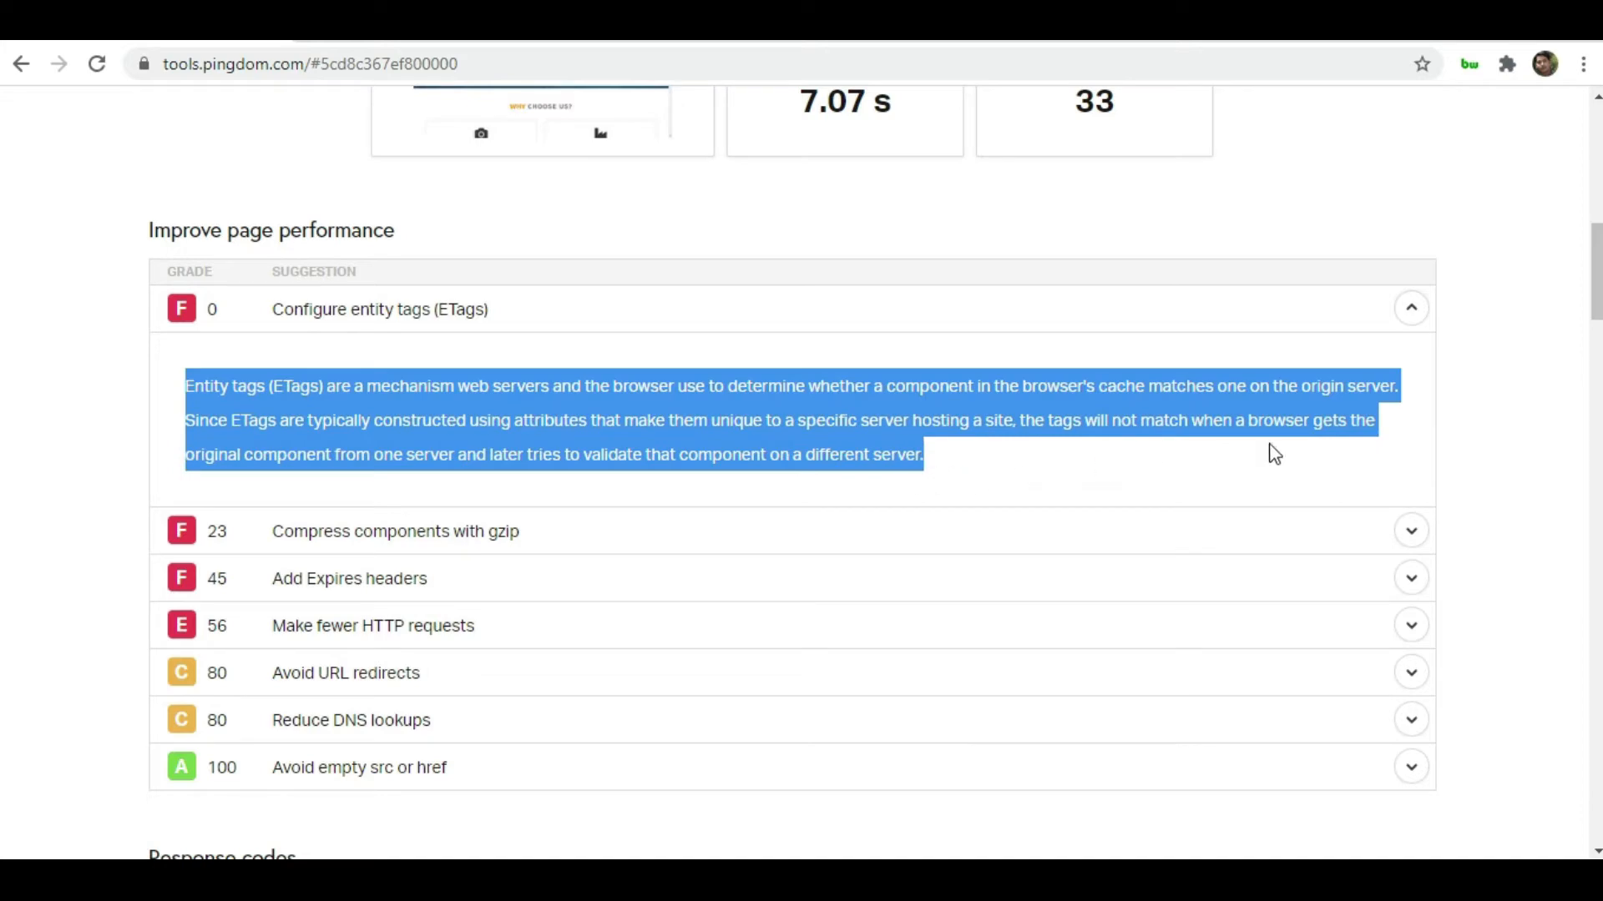
click(1410, 319)
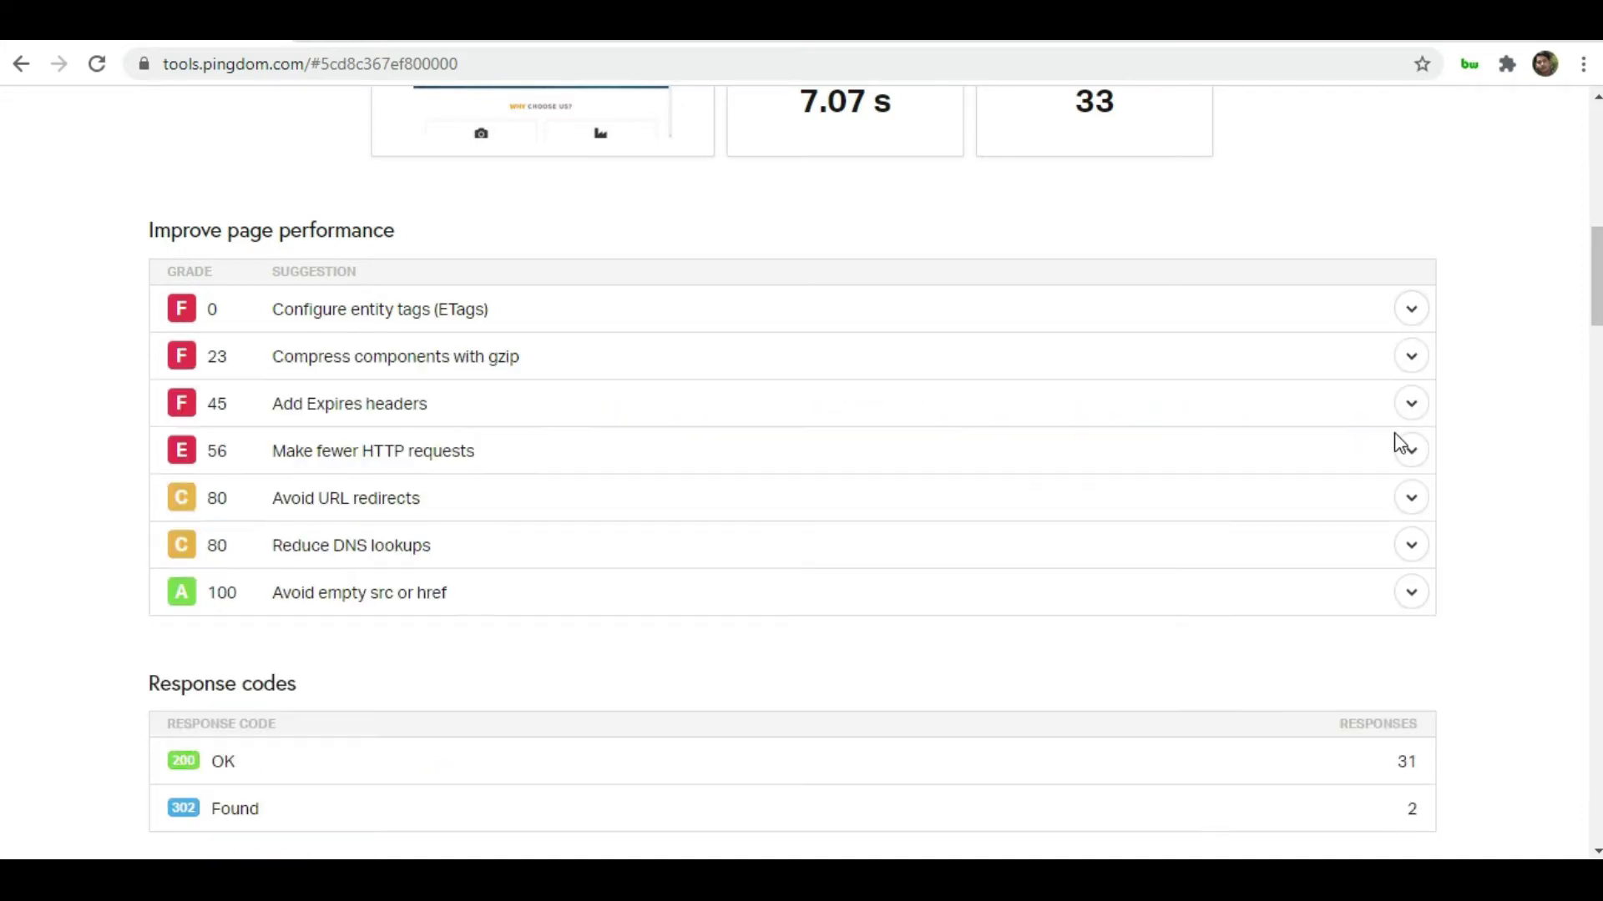
scroll(1385, 465, up, 10)
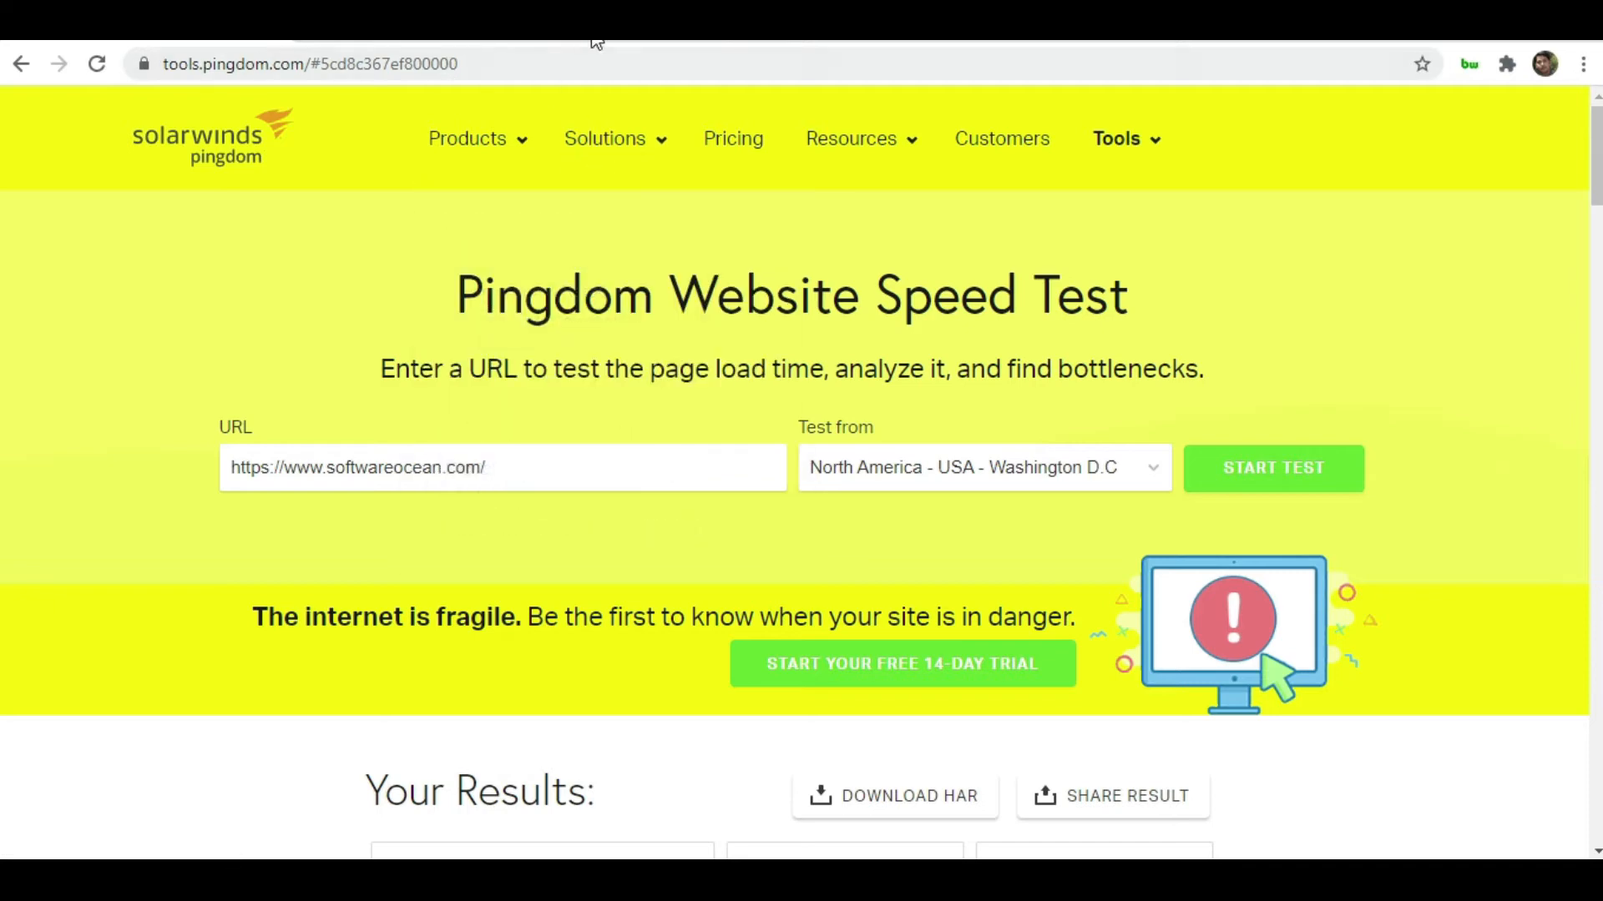
Open the GTmetrix website at gtmetrix.com in place of the Pingdom results
mouse_move(507, 159)
click(517, 63)
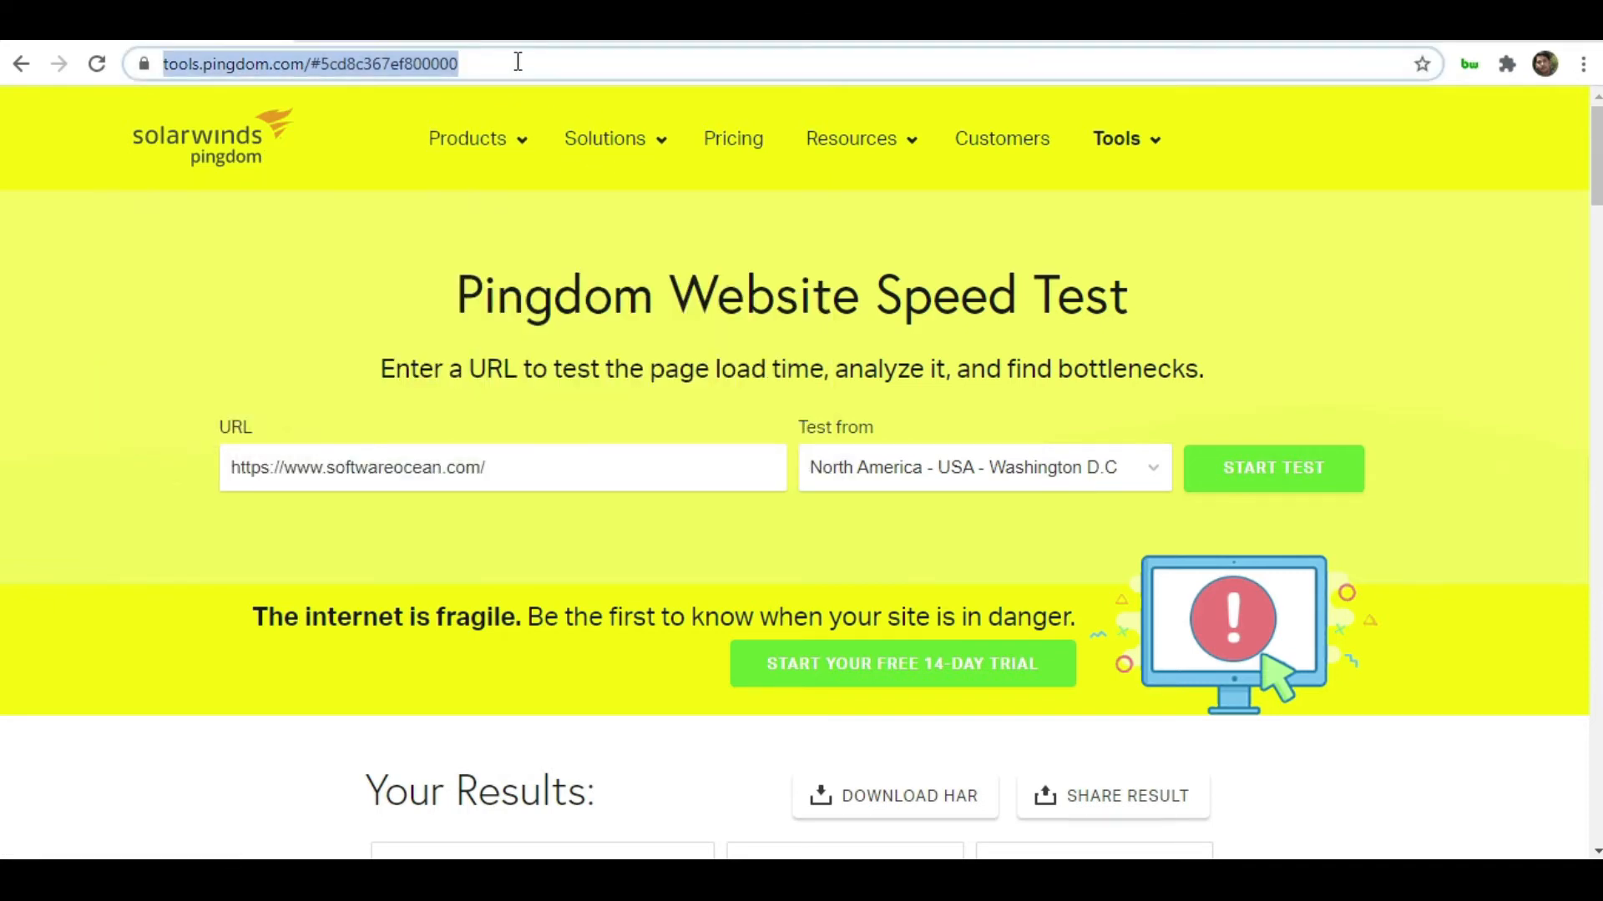
text(gtmetr)
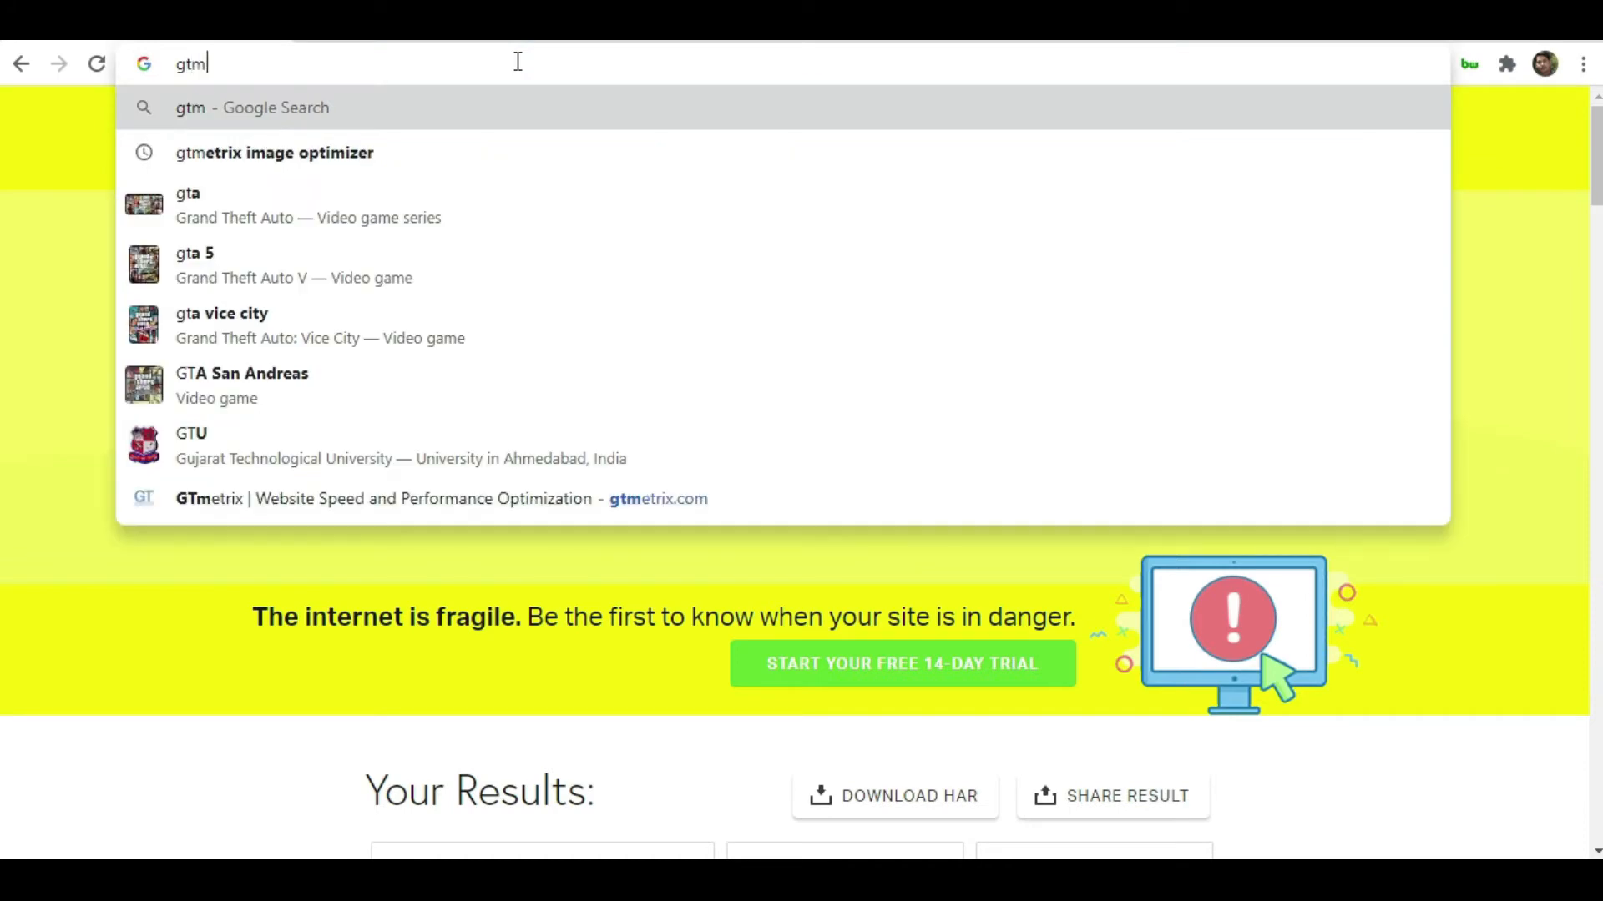
text(ix)
key(Return)
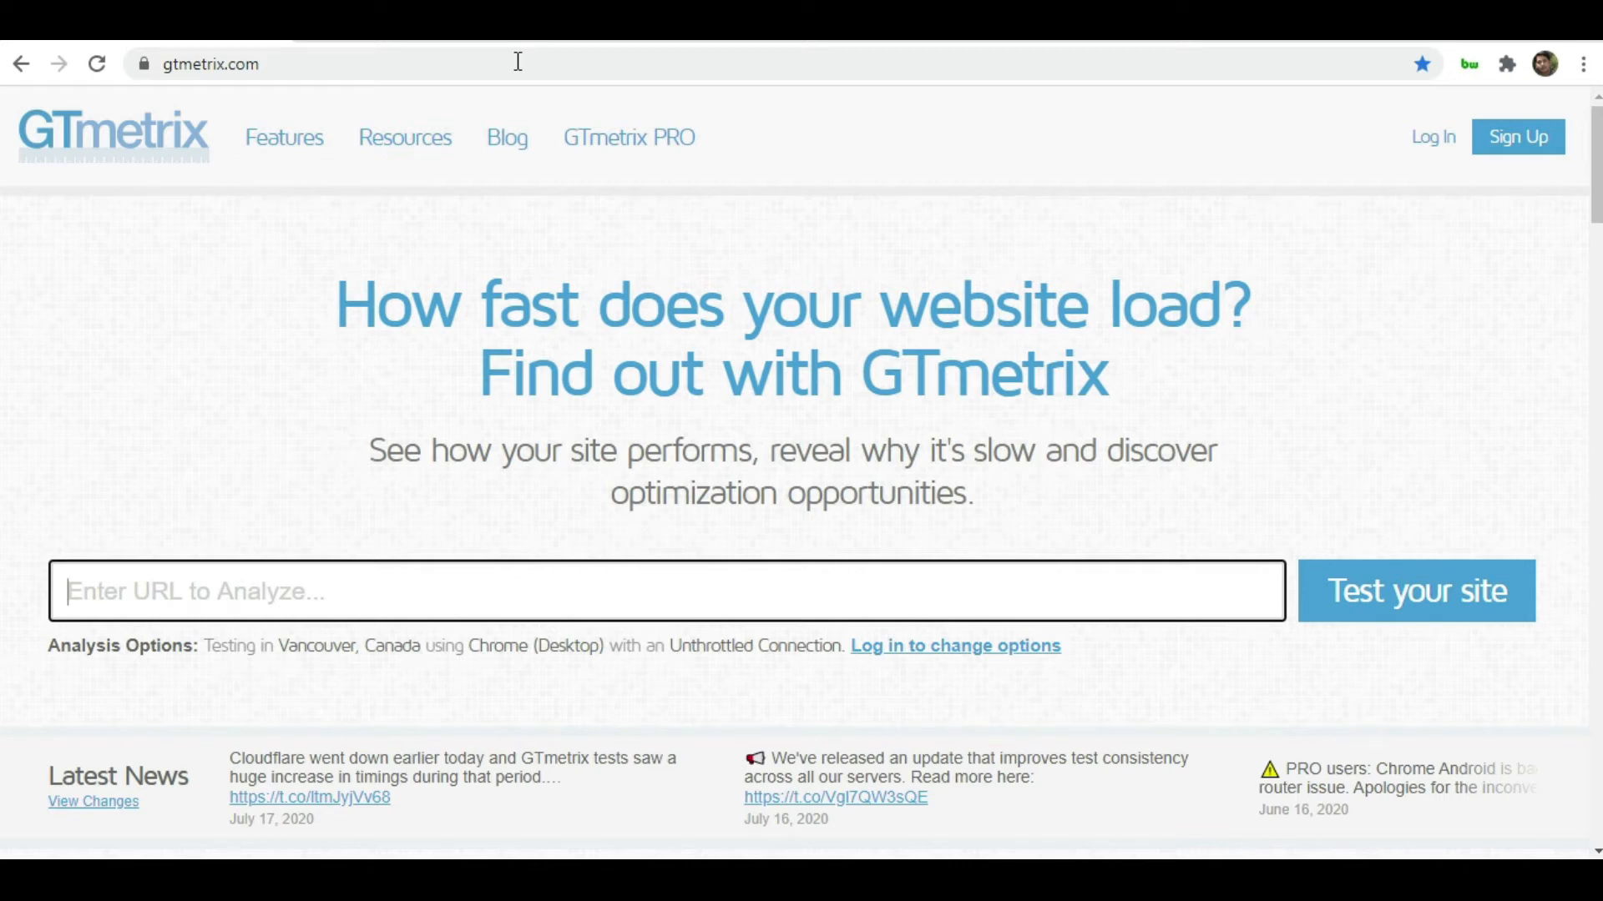
key(ctrl+v)
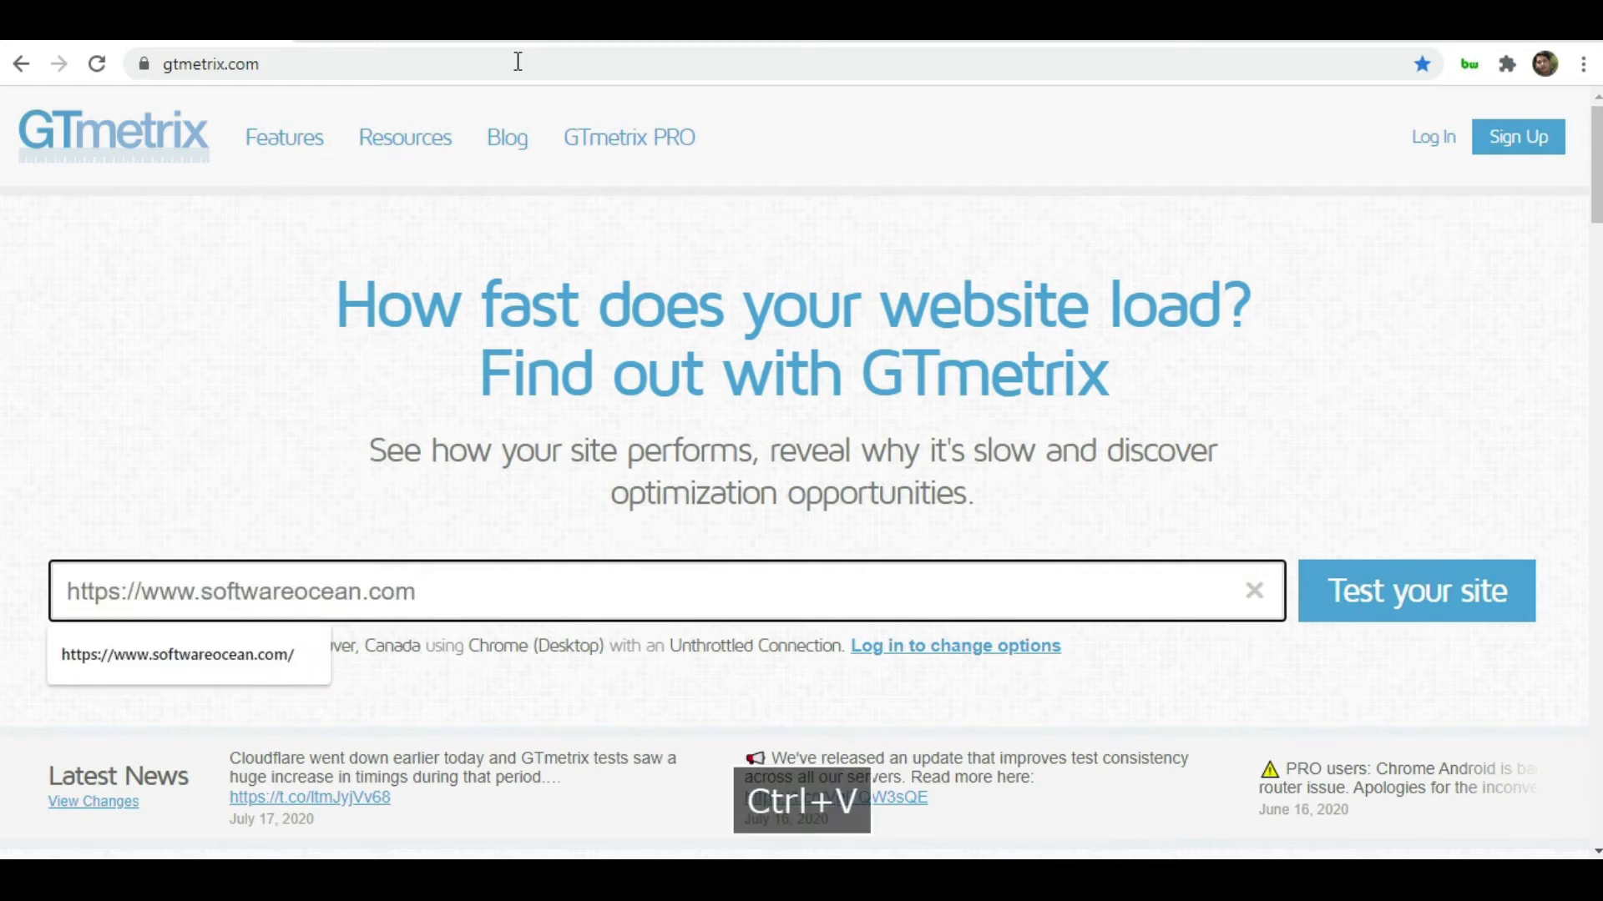
key(Tab)
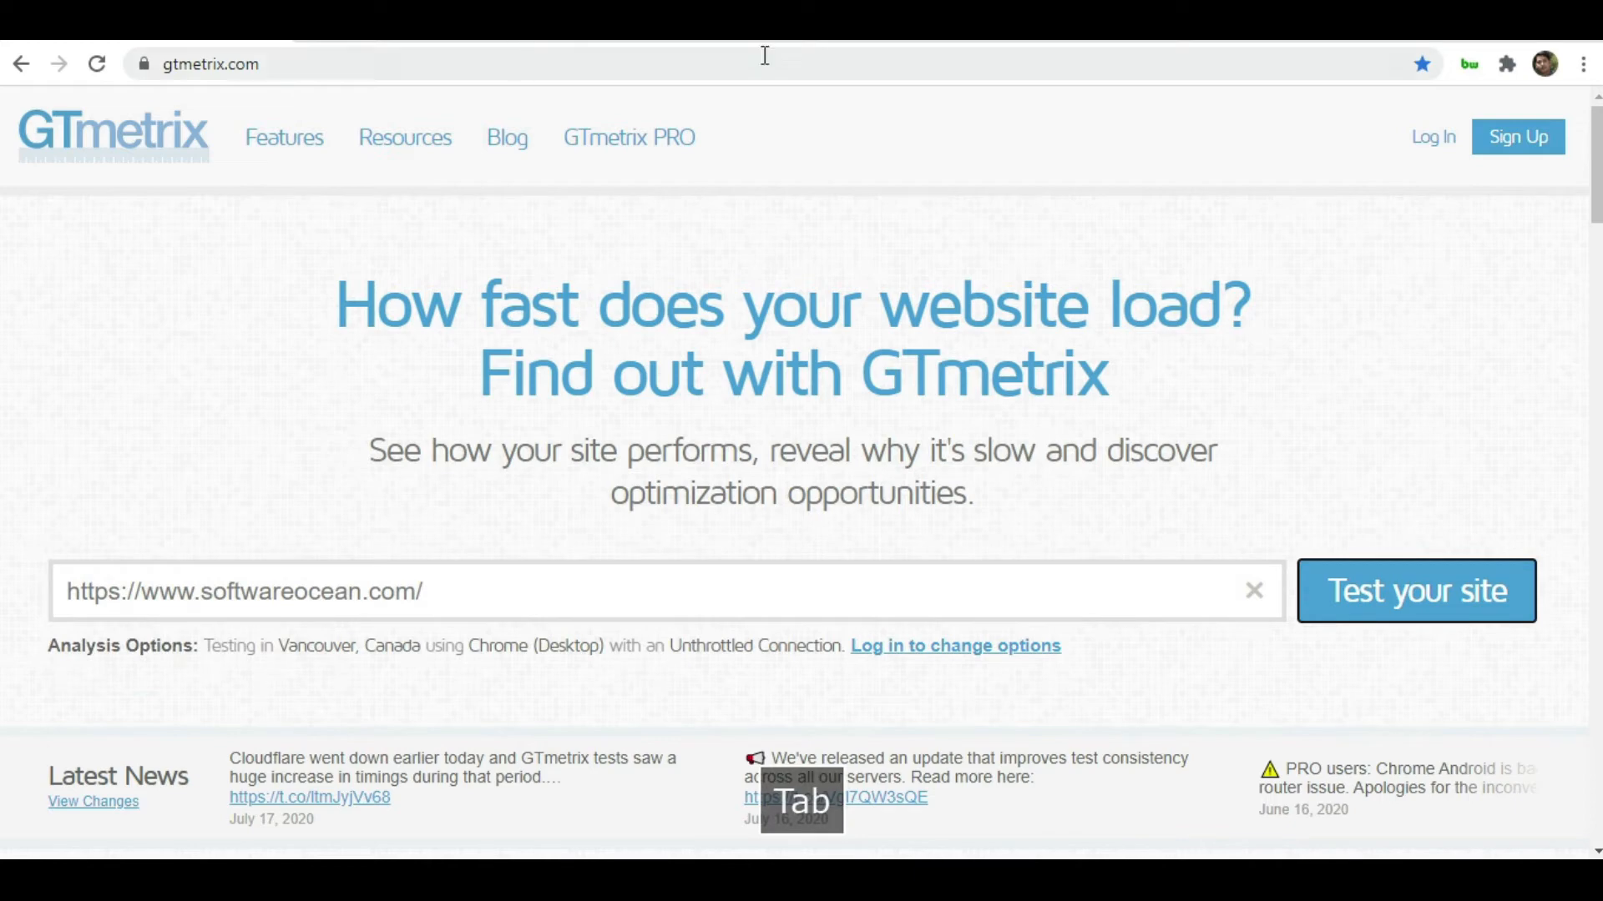
click(1419, 596)
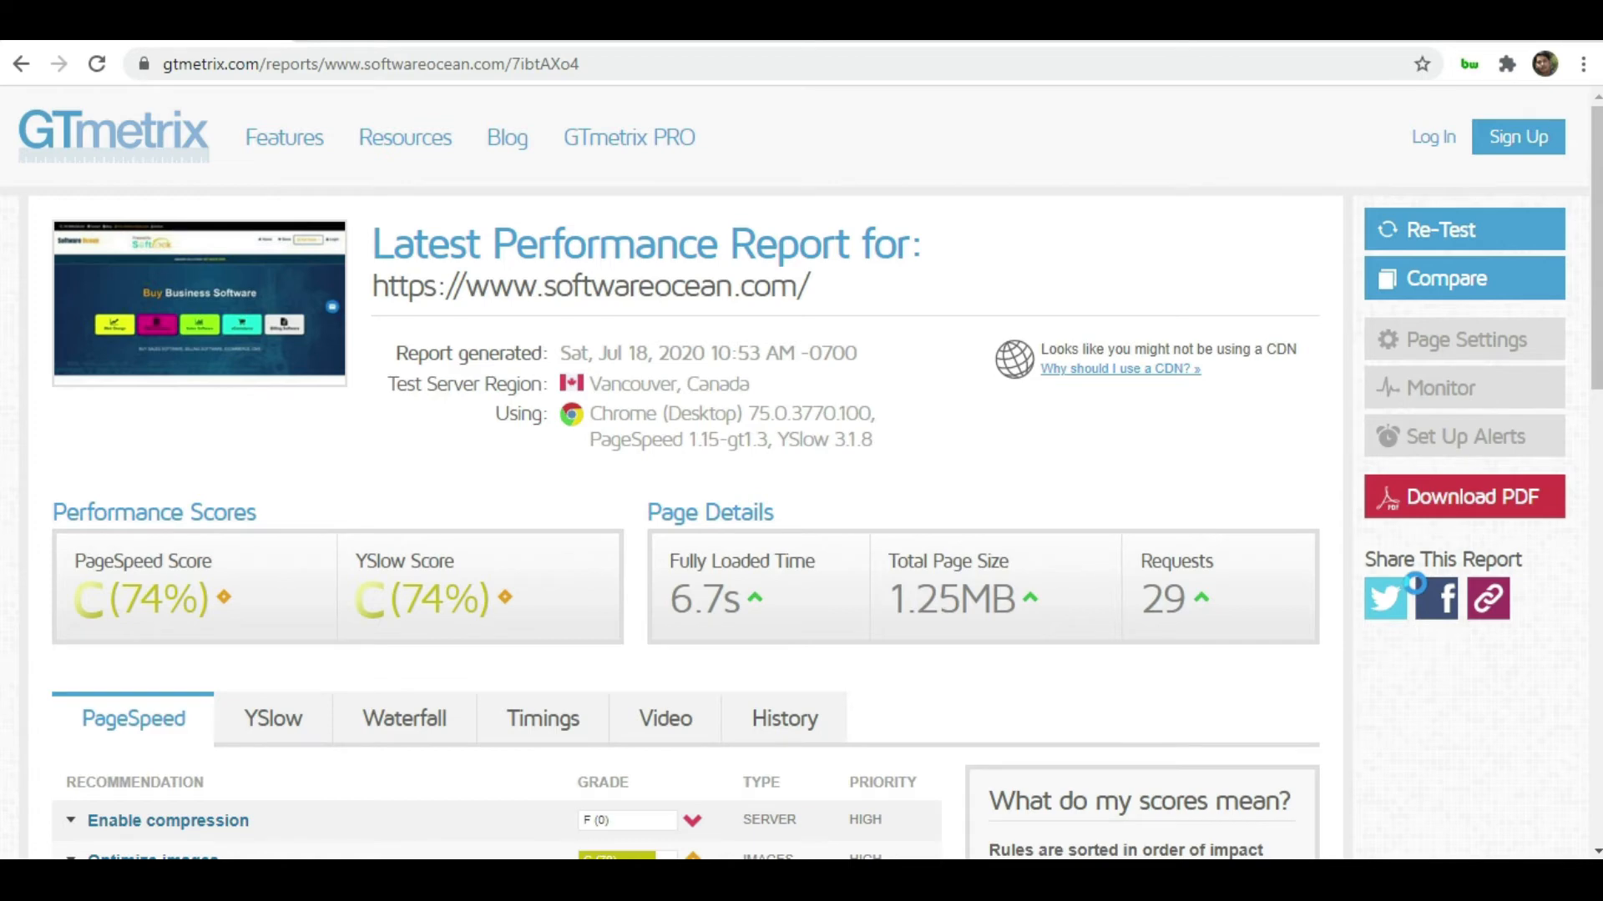
Review the GTmetrix performance scores, page details and the list of PageSpeed recommendations with their grades
scroll(1033, 518, down, 1)
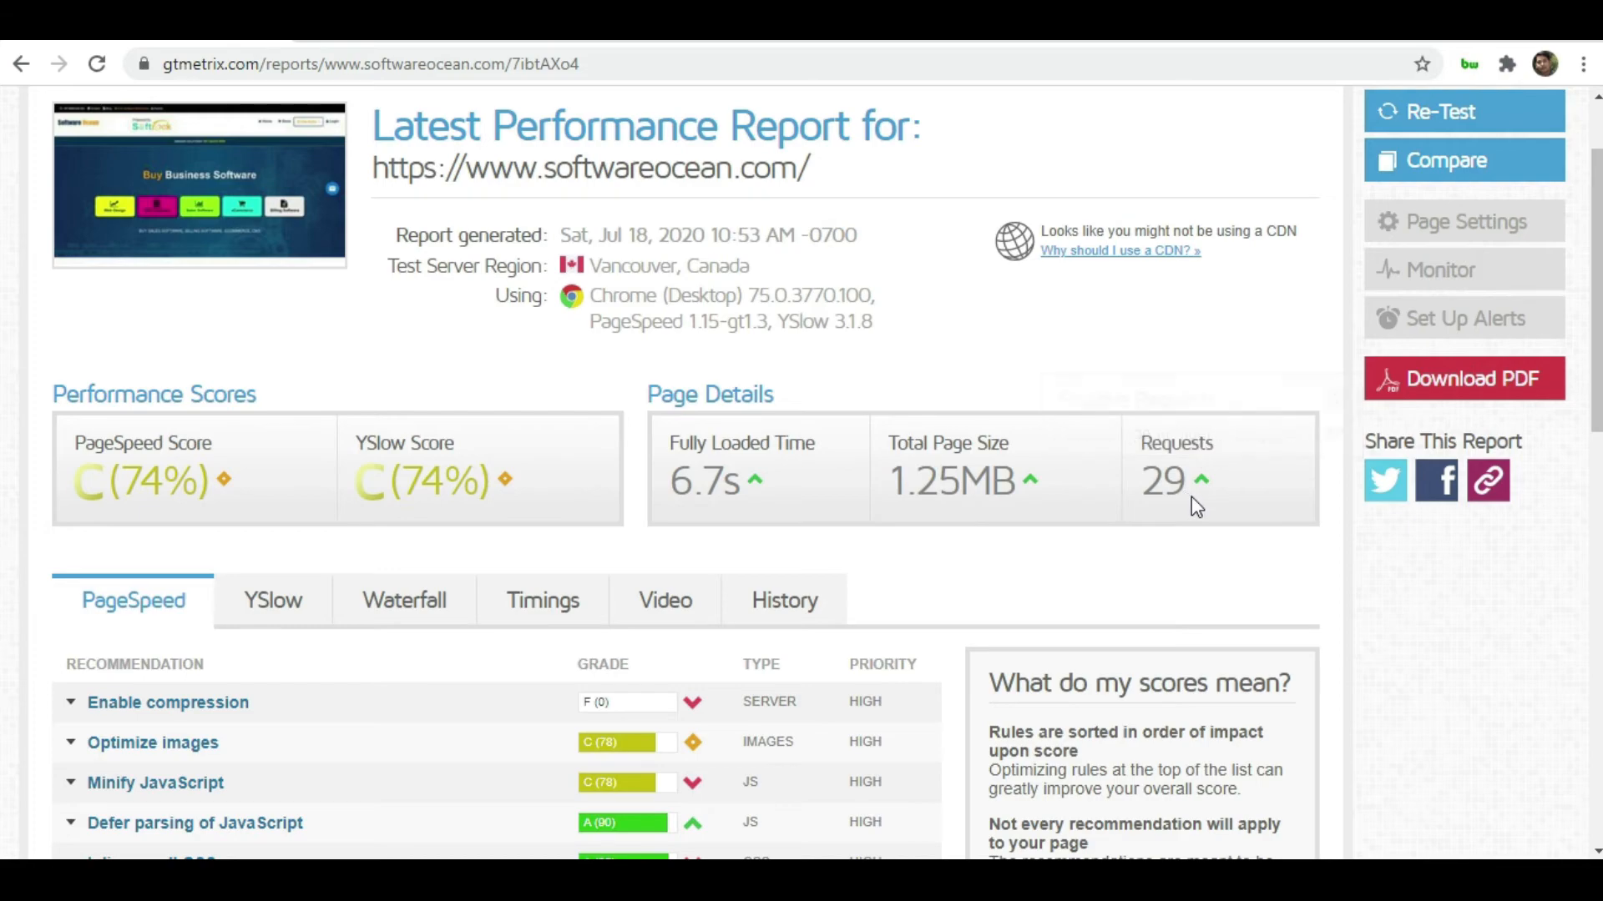
scroll(1191, 497, down, 5)
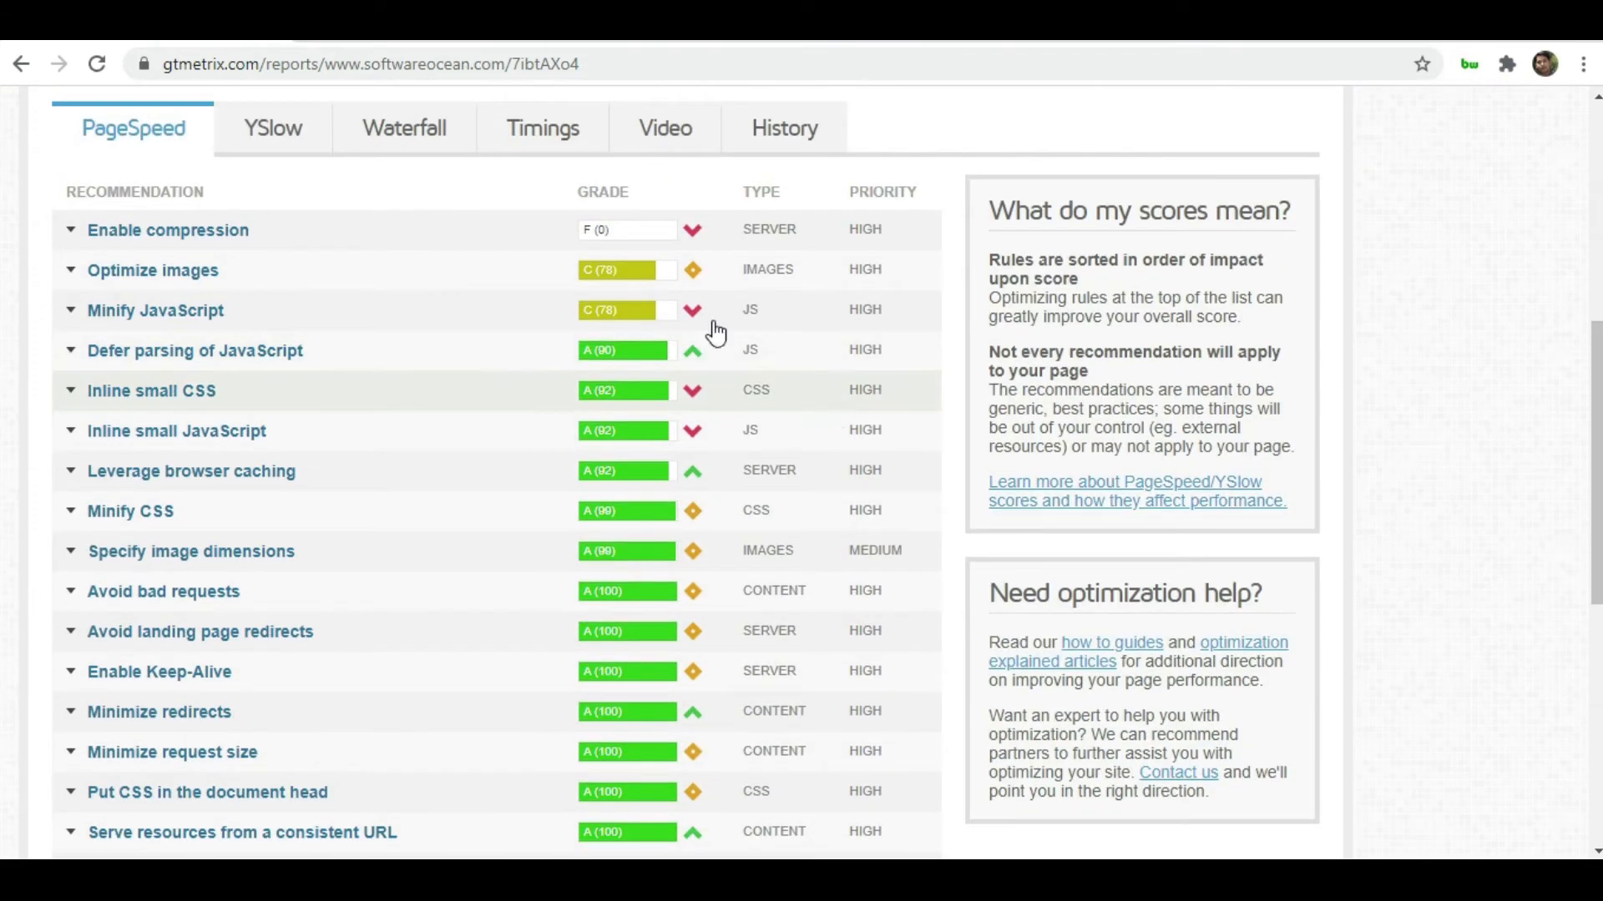
scroll(637, 393, down, 8)
scroll(639, 399, up, 7)
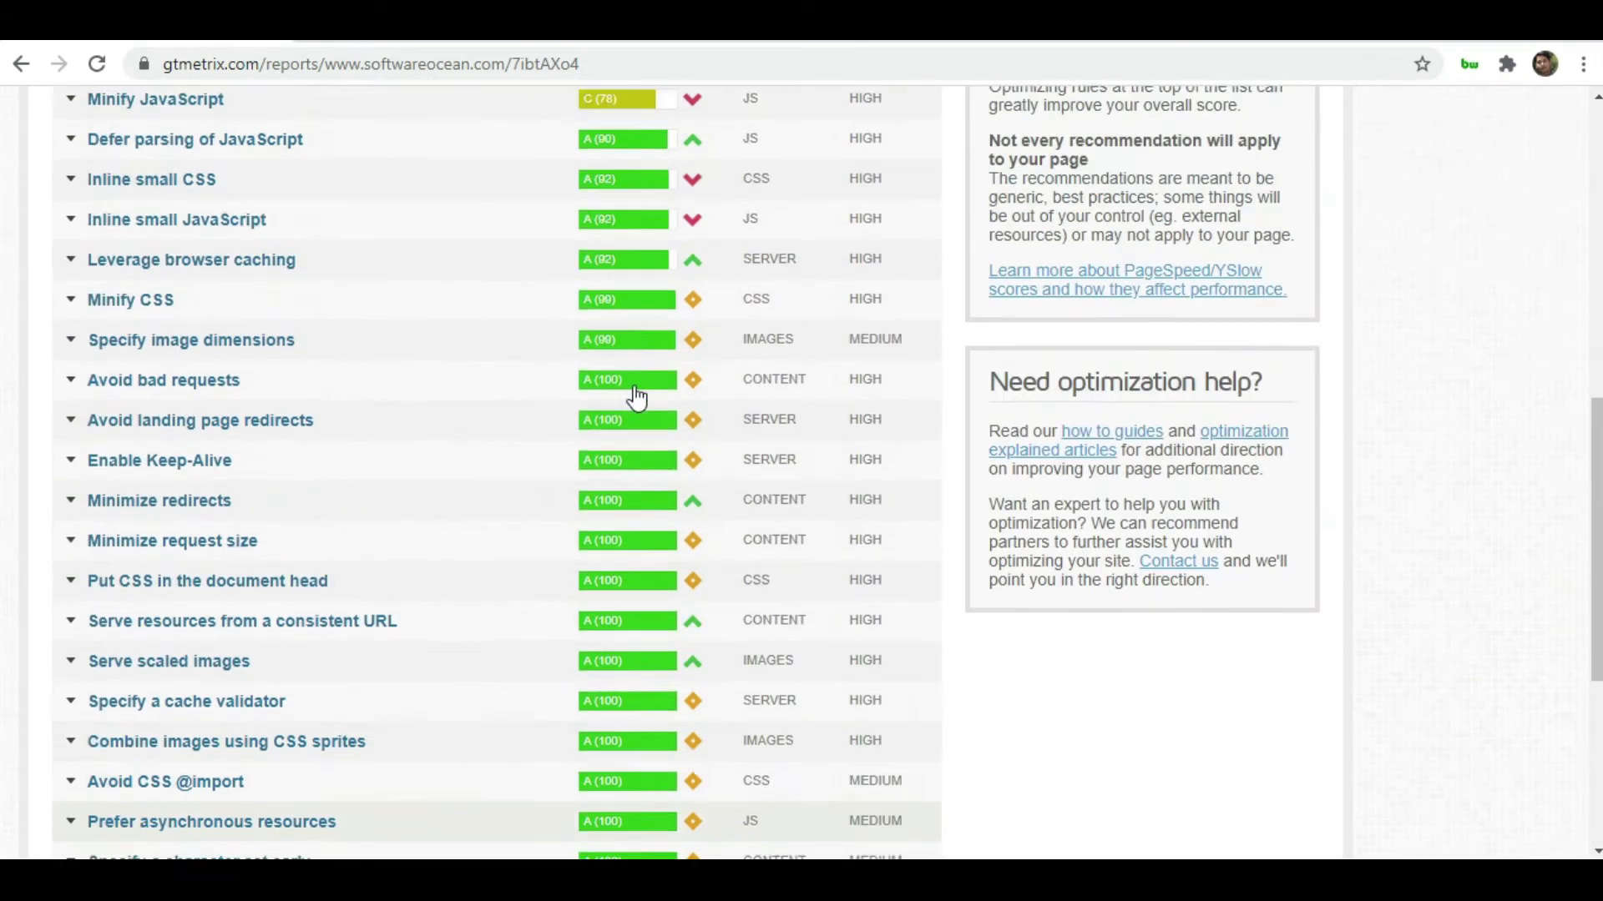
scroll(639, 400, up, 1)
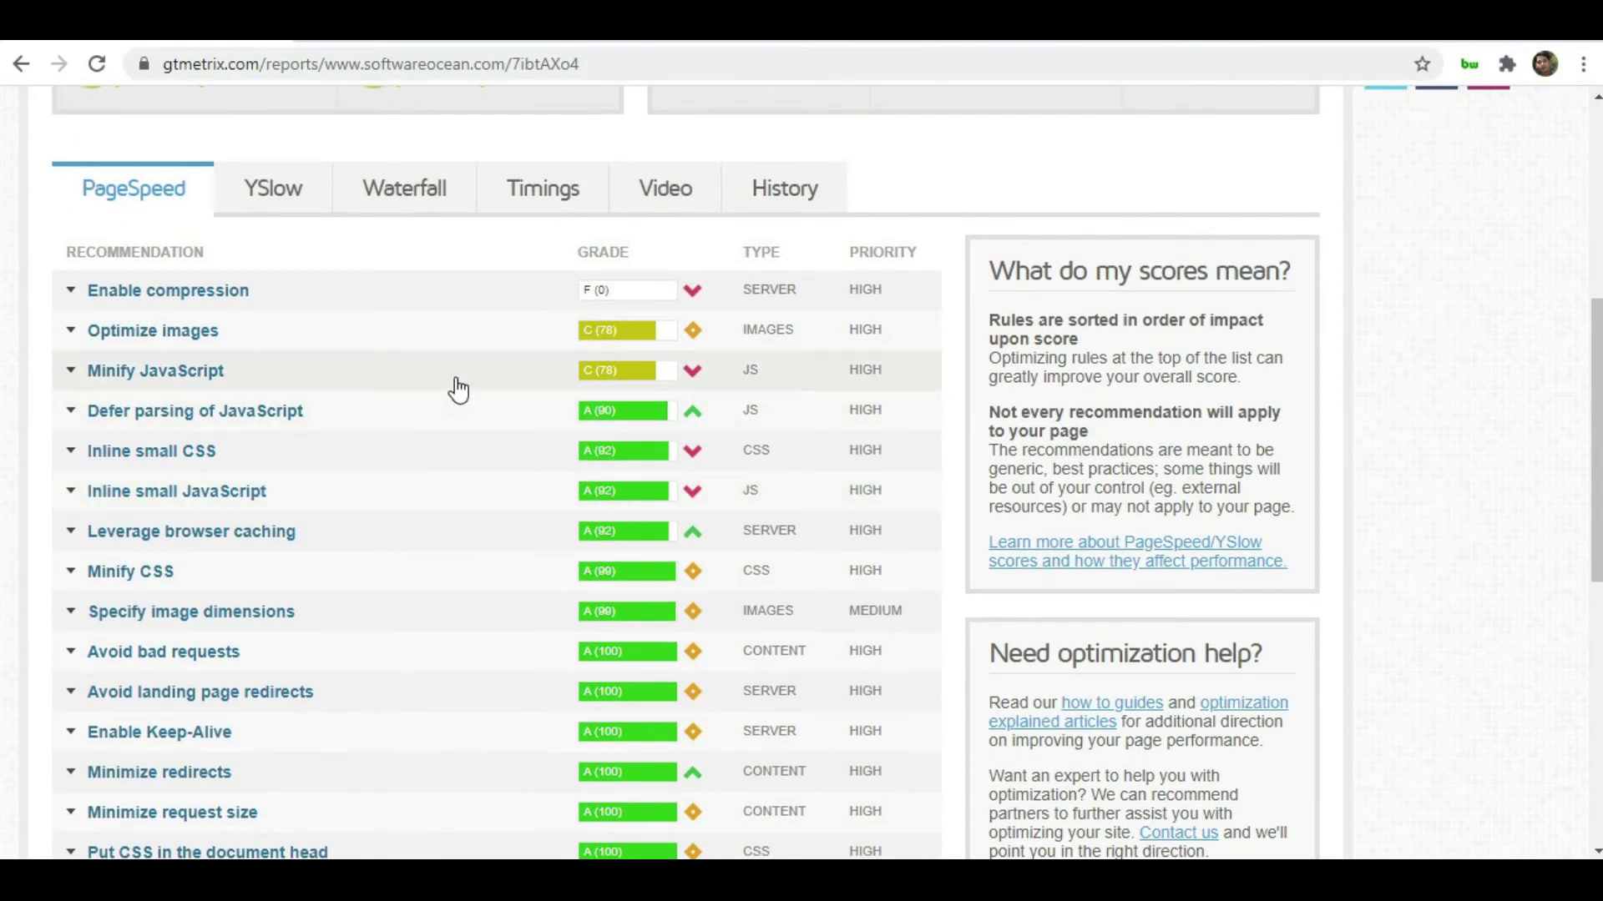
Read the details of the Enable compression and Optimize images recommendations, and look over the rest of the PageSpeed list
click(70, 292)
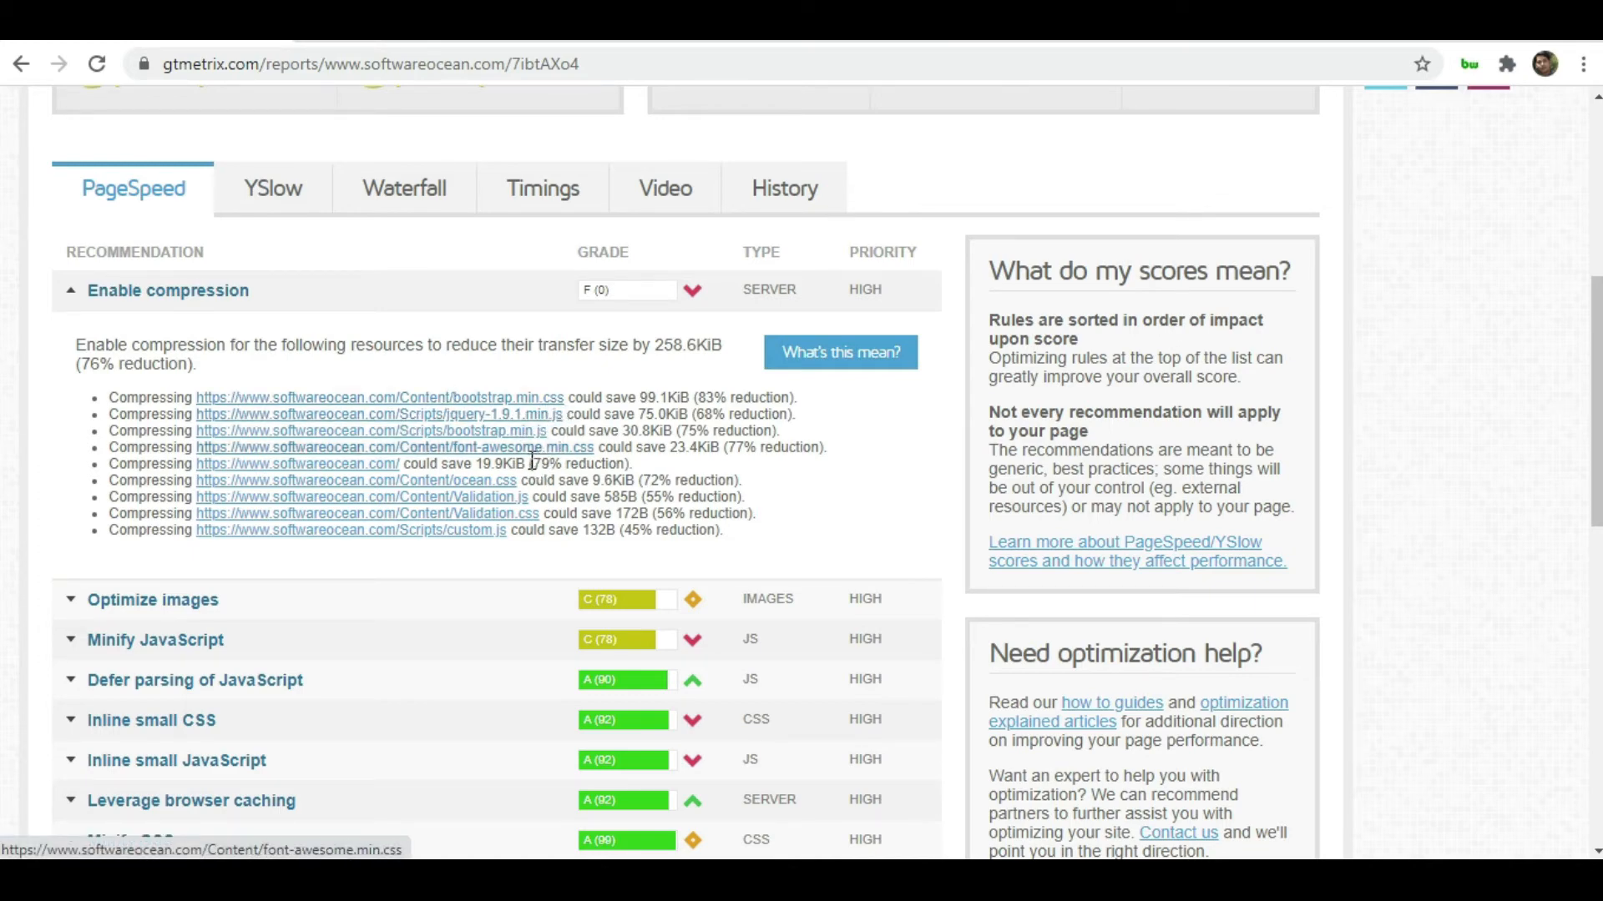
click(84, 310)
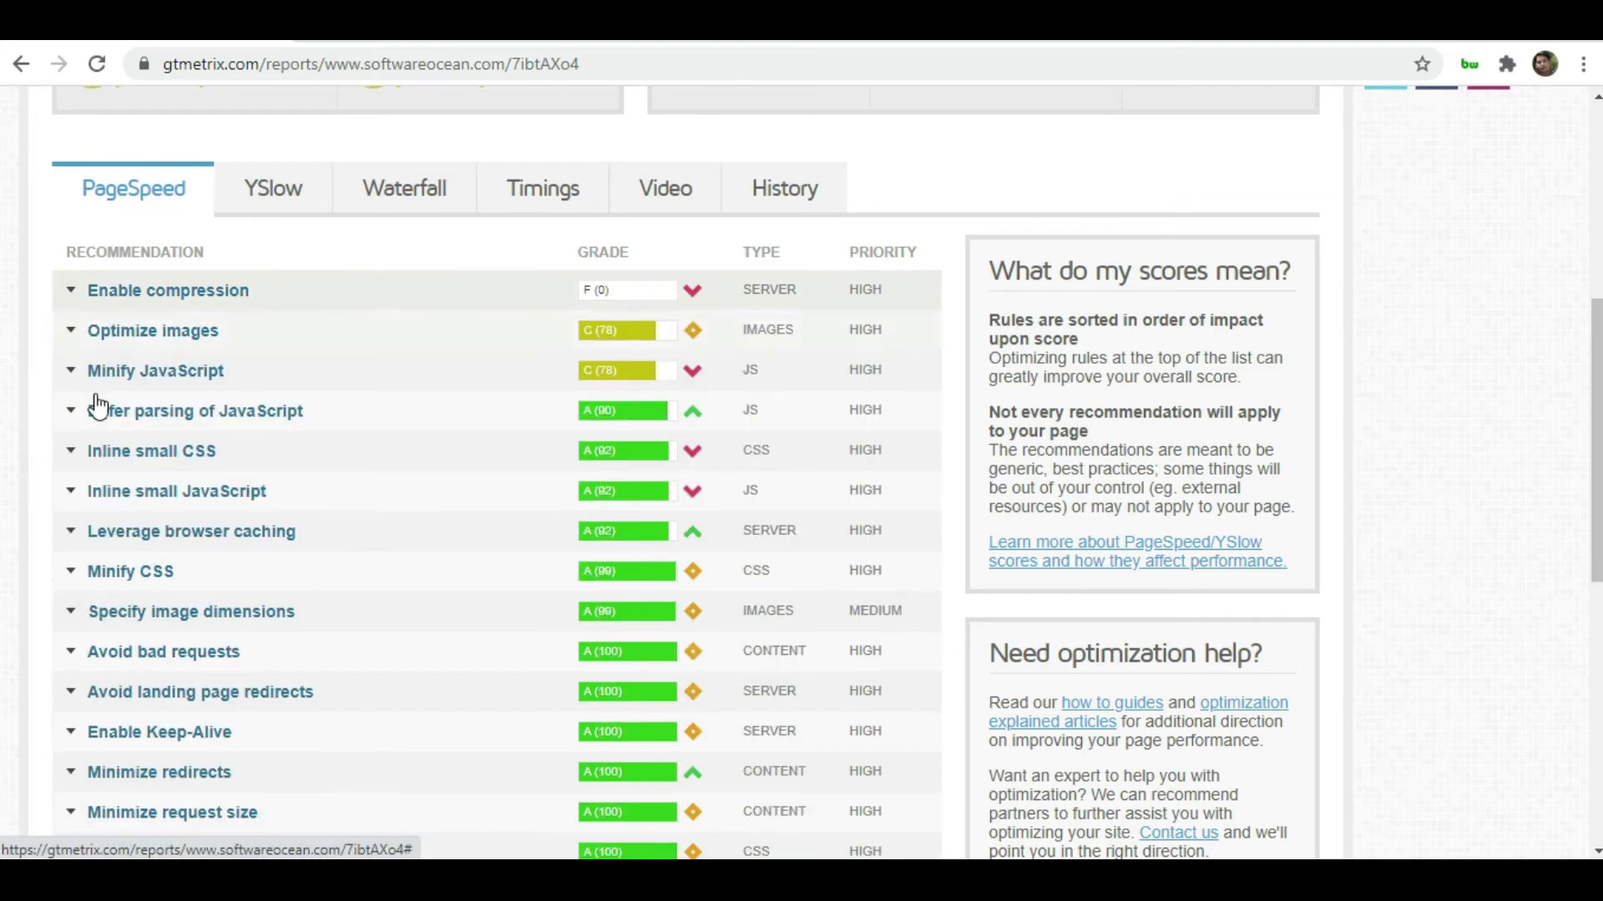
click(204, 348)
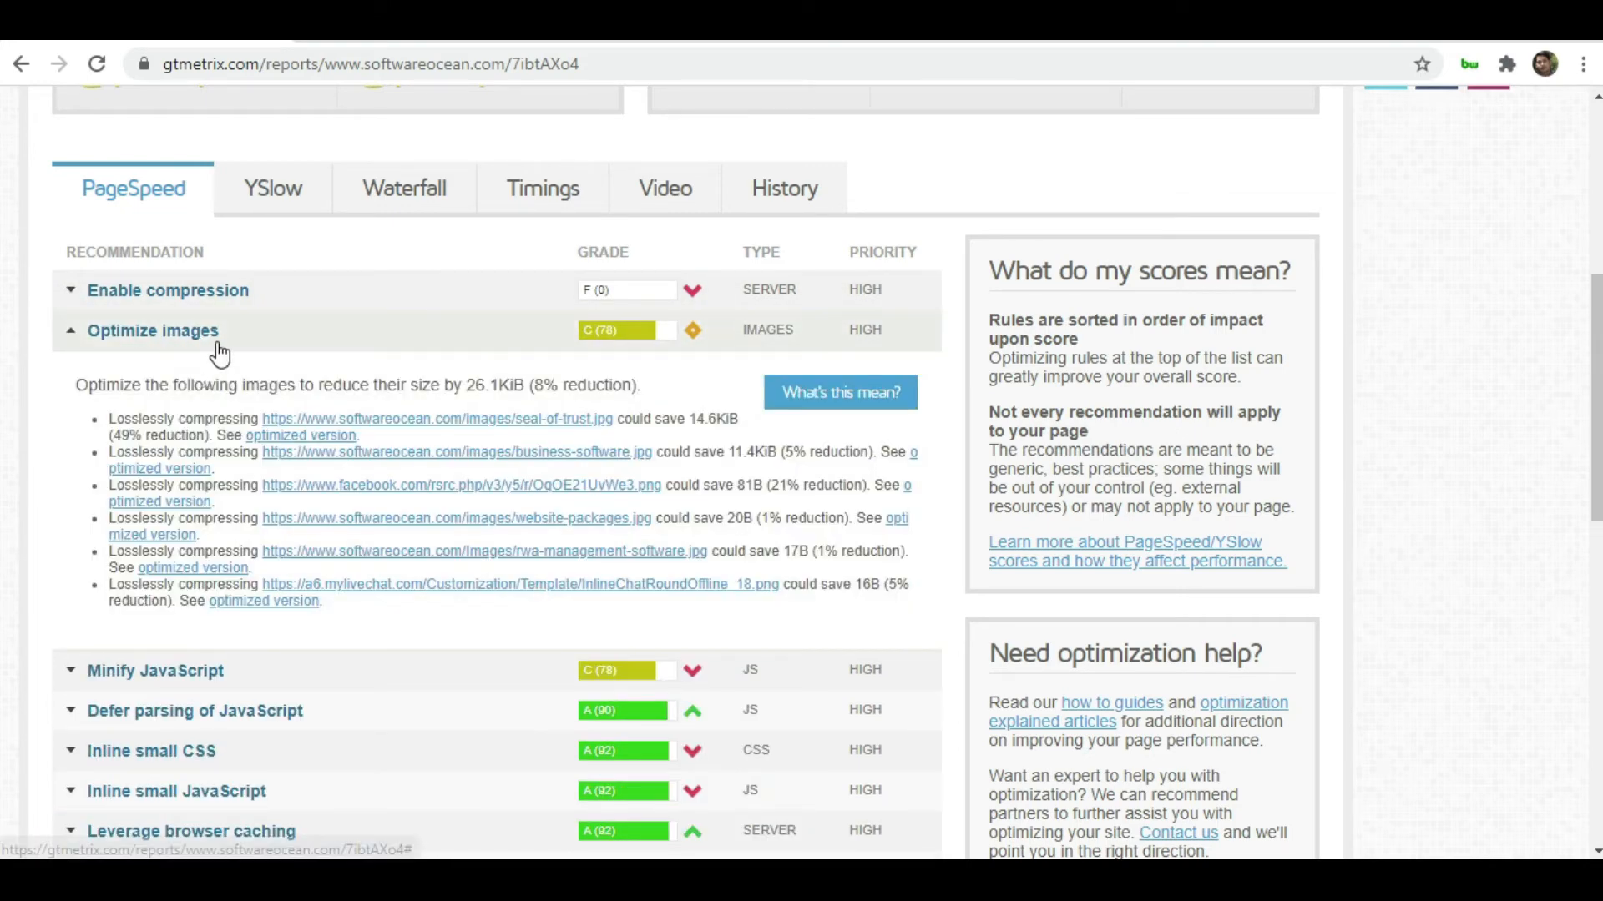
click(266, 344)
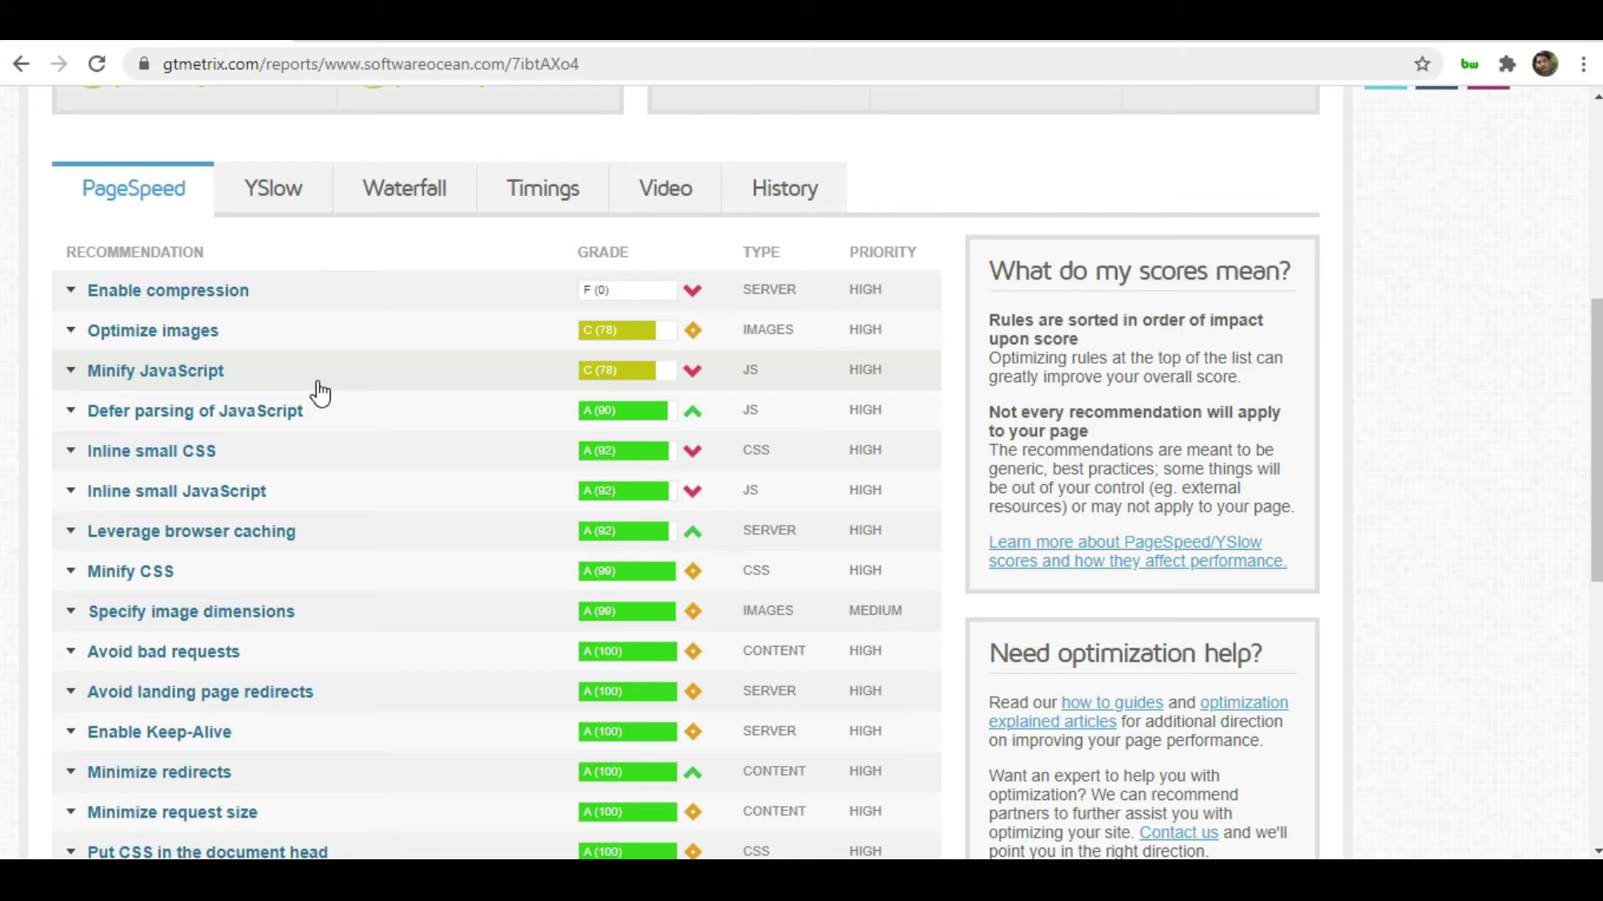
scroll(429, 467, down, 5)
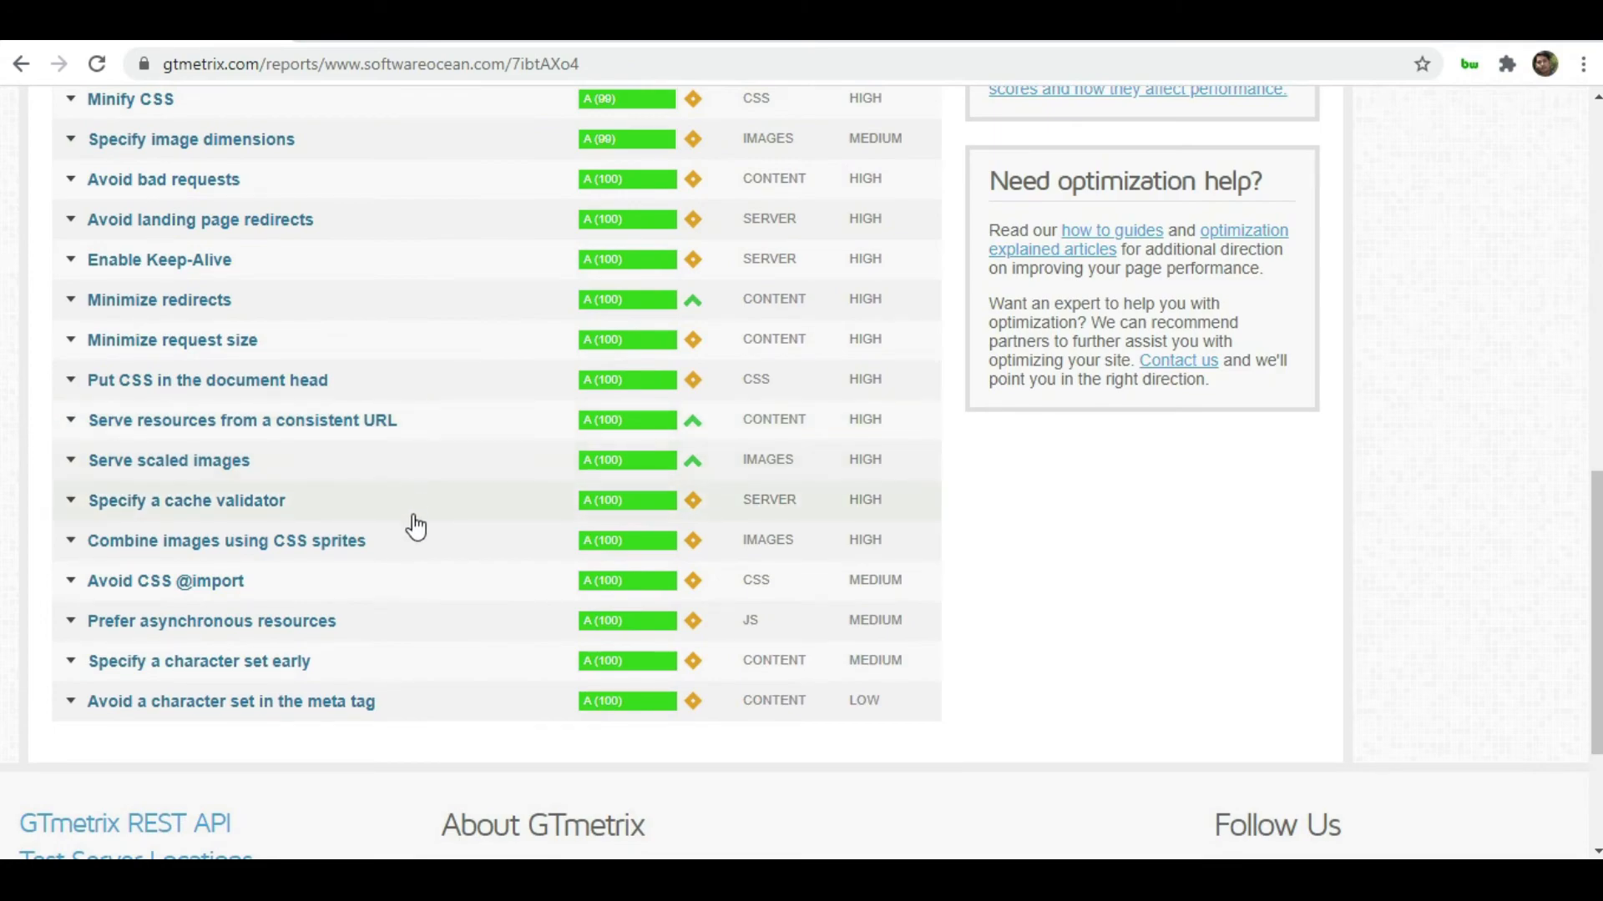
scroll(465, 562, up, 10)
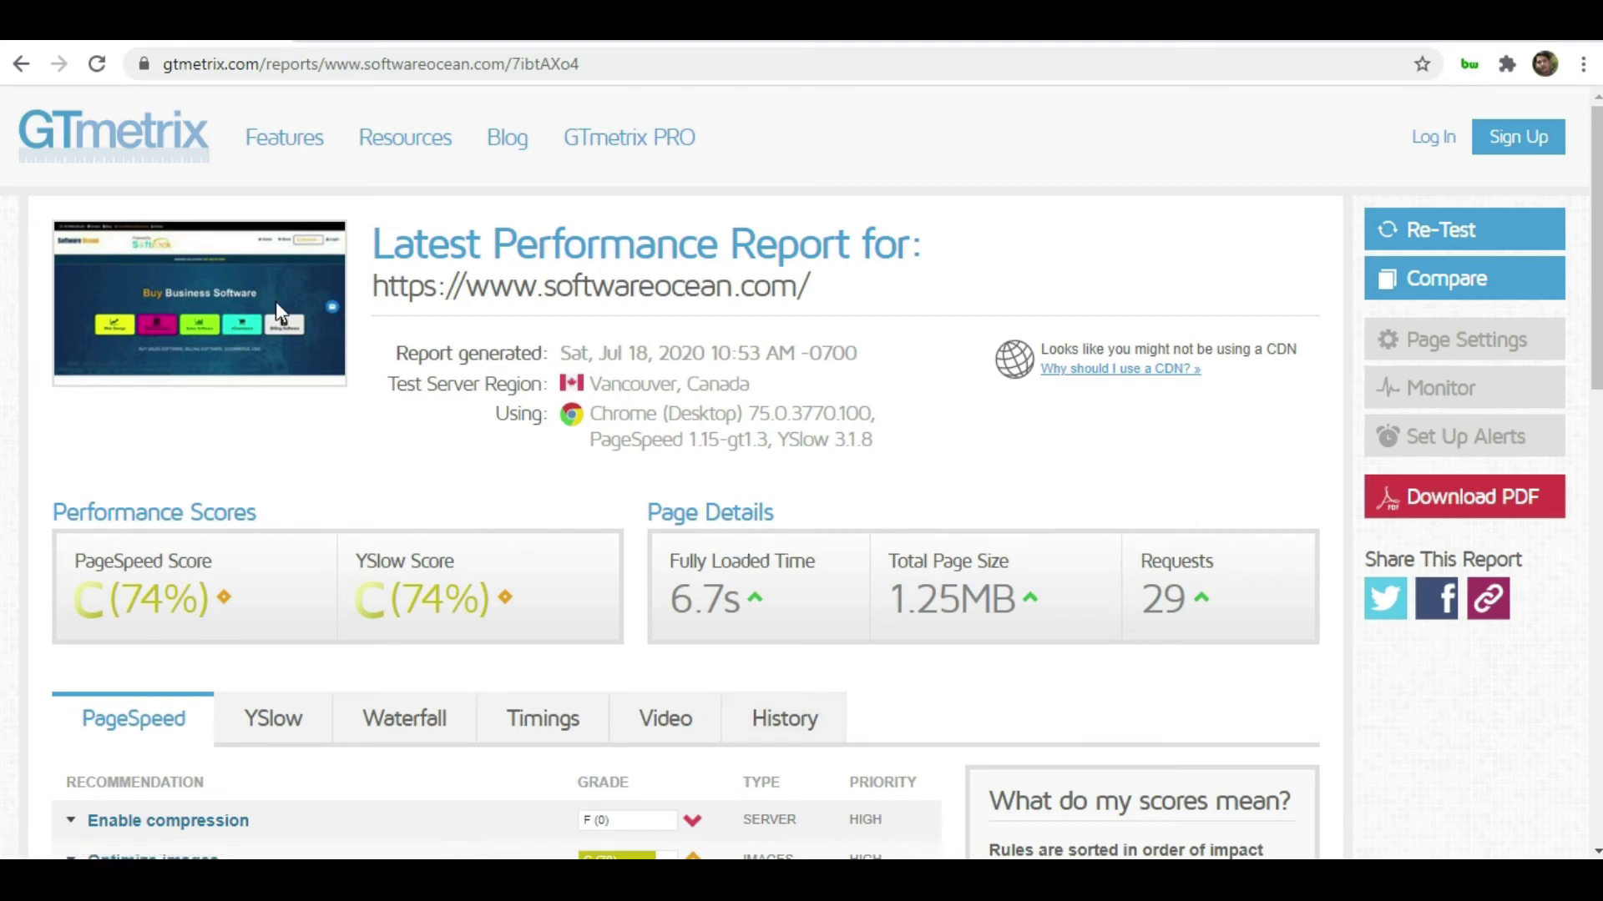
Open Google PageSpeed Insights at developers.google.com/speed/pagespeed/insights/ in place of the GTmetrix report
click(484, 73)
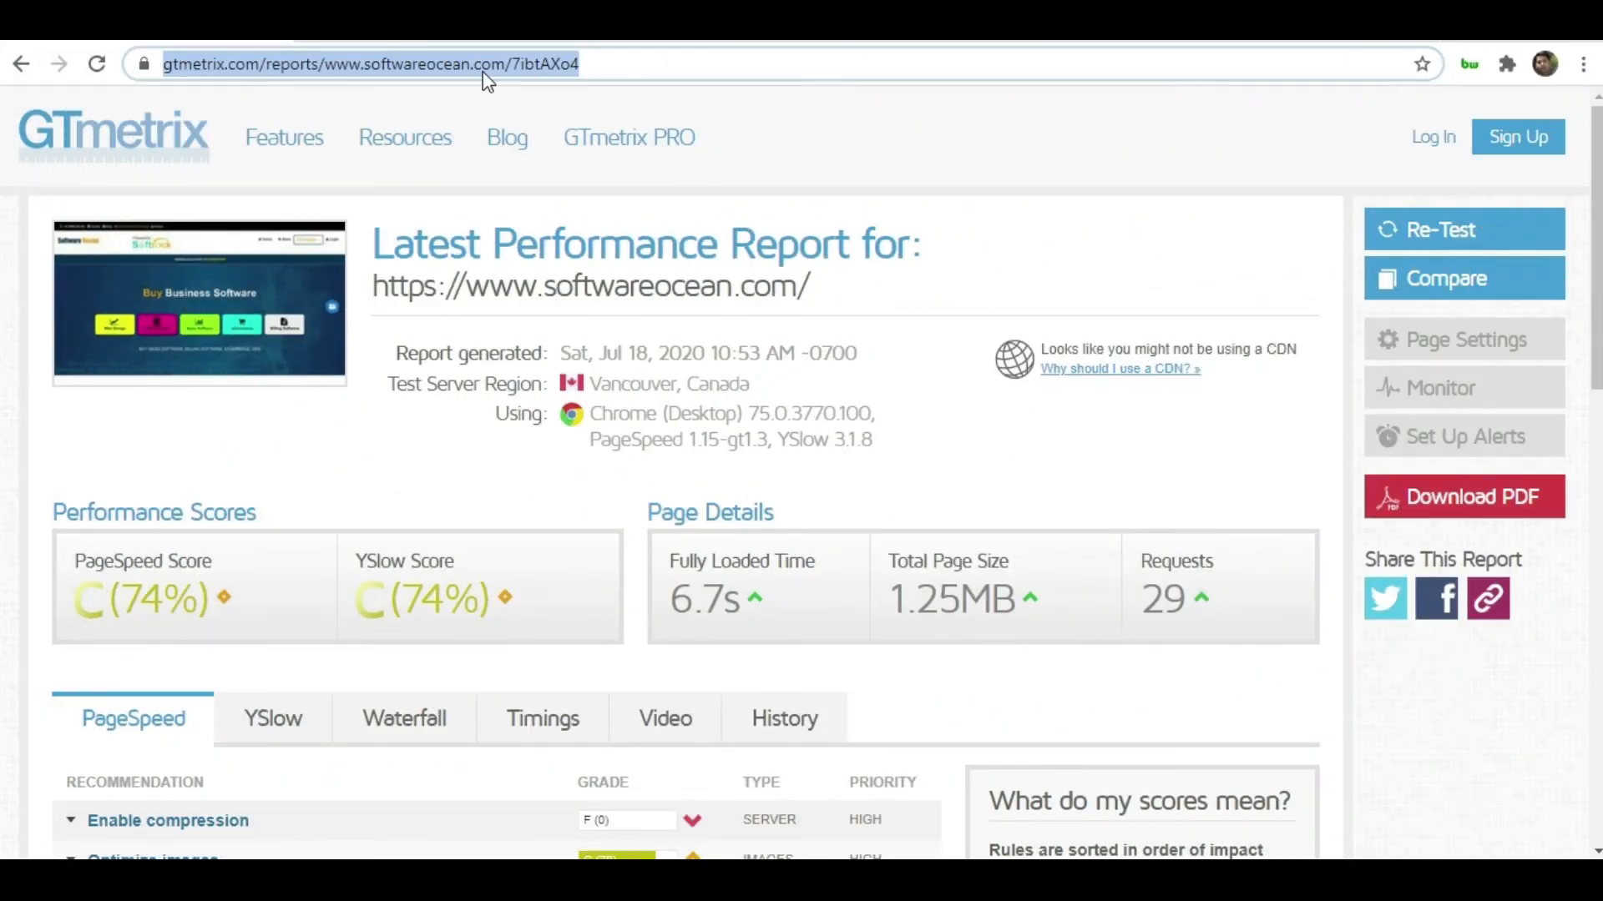
text(deve)
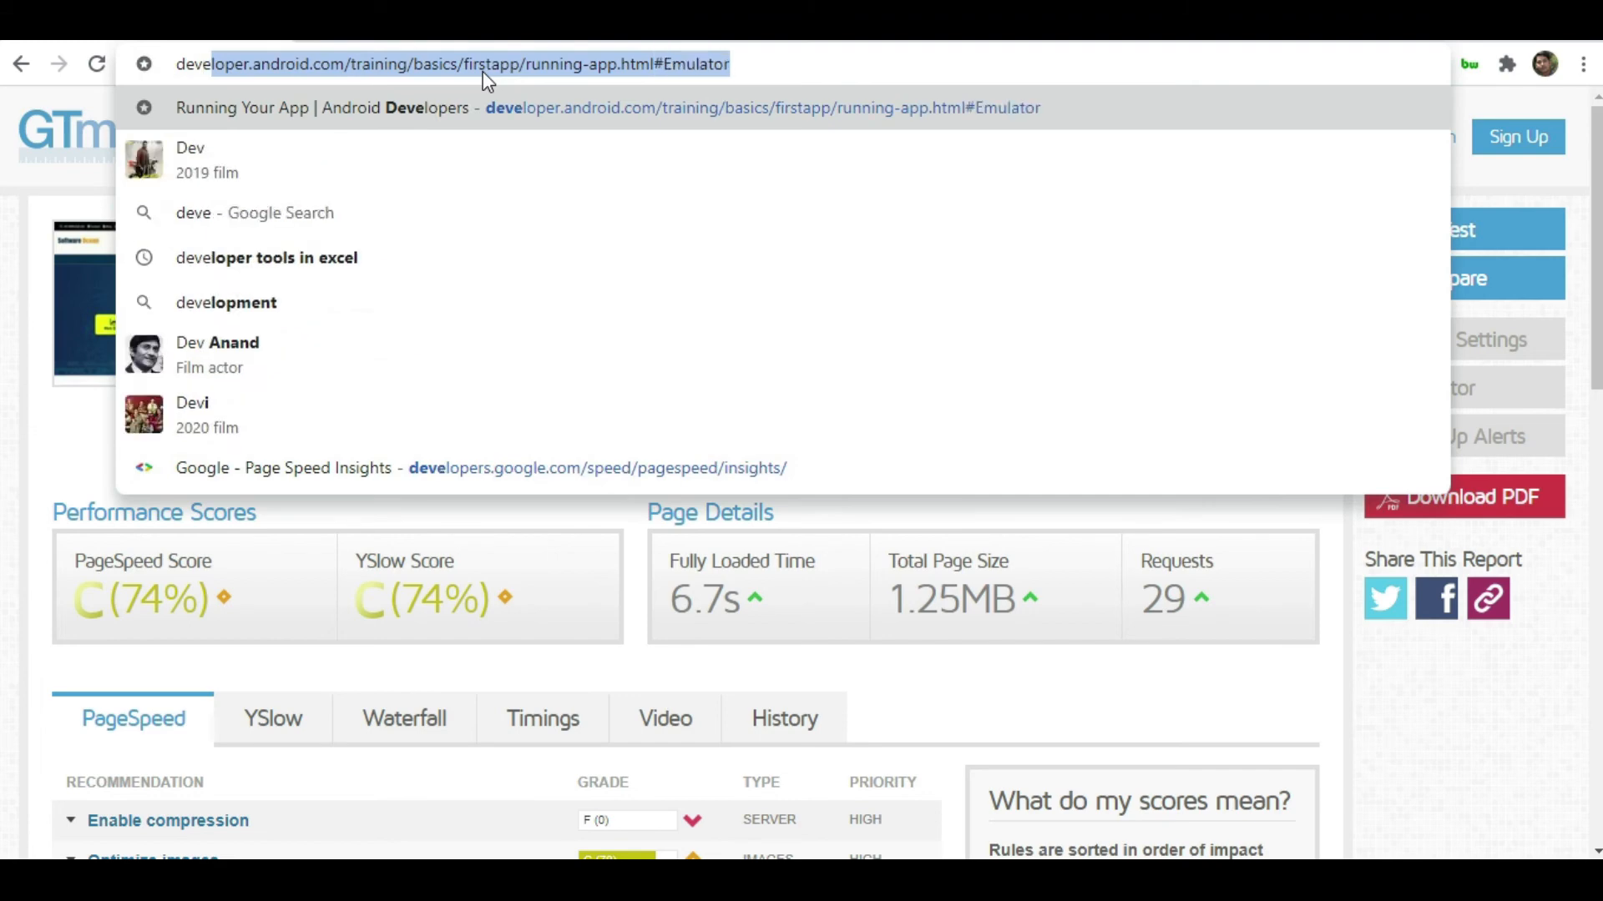
text(lopers)
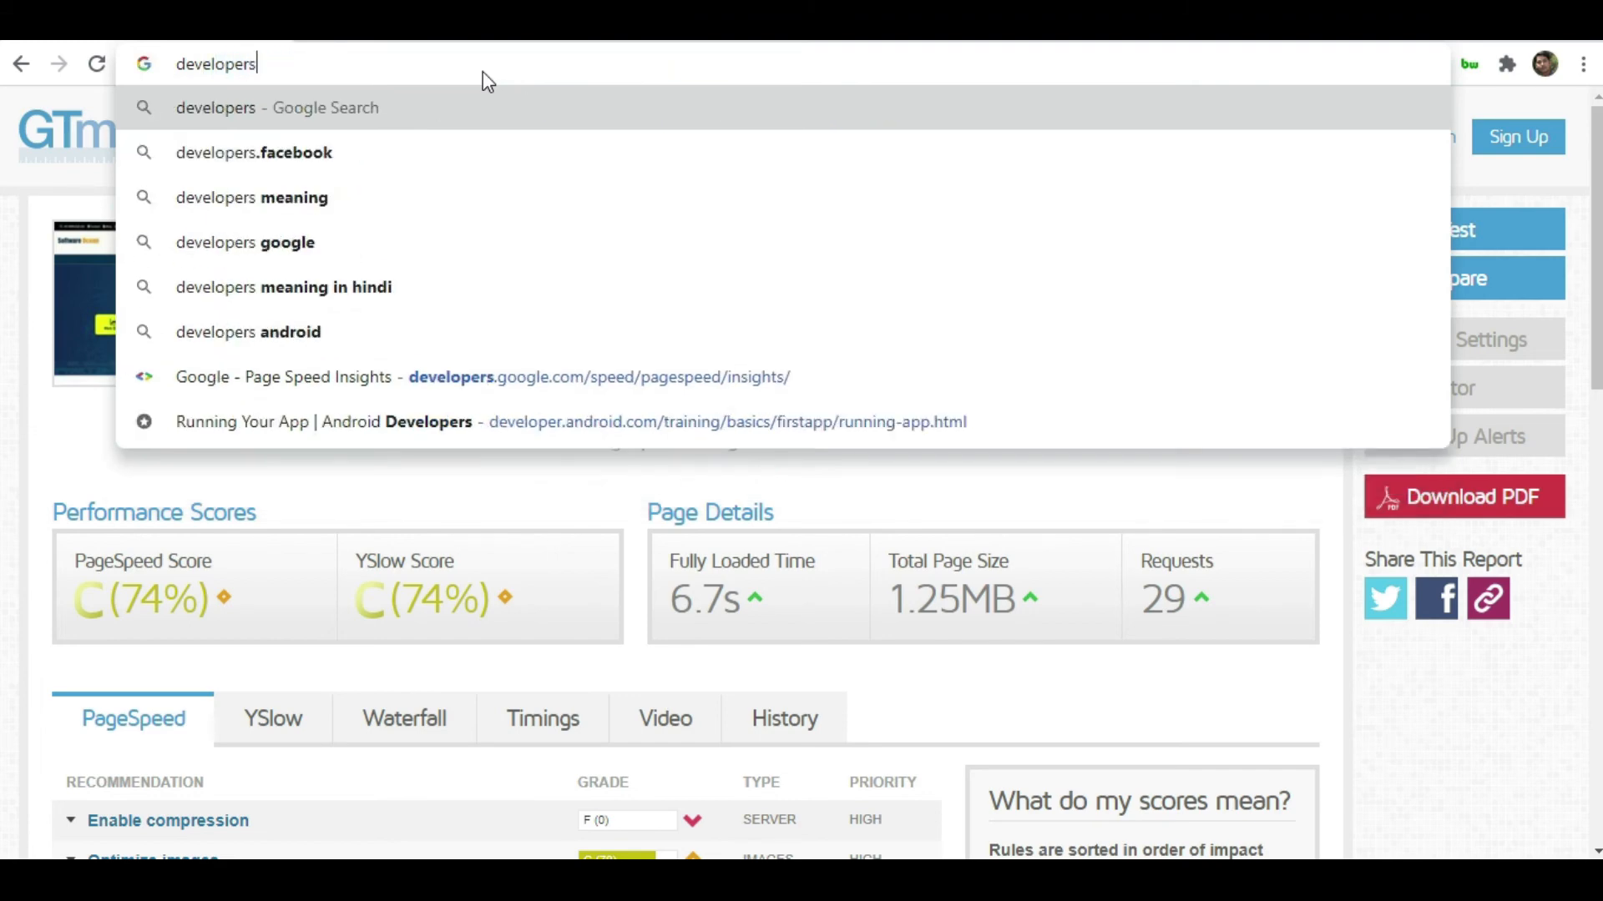
text(.google)
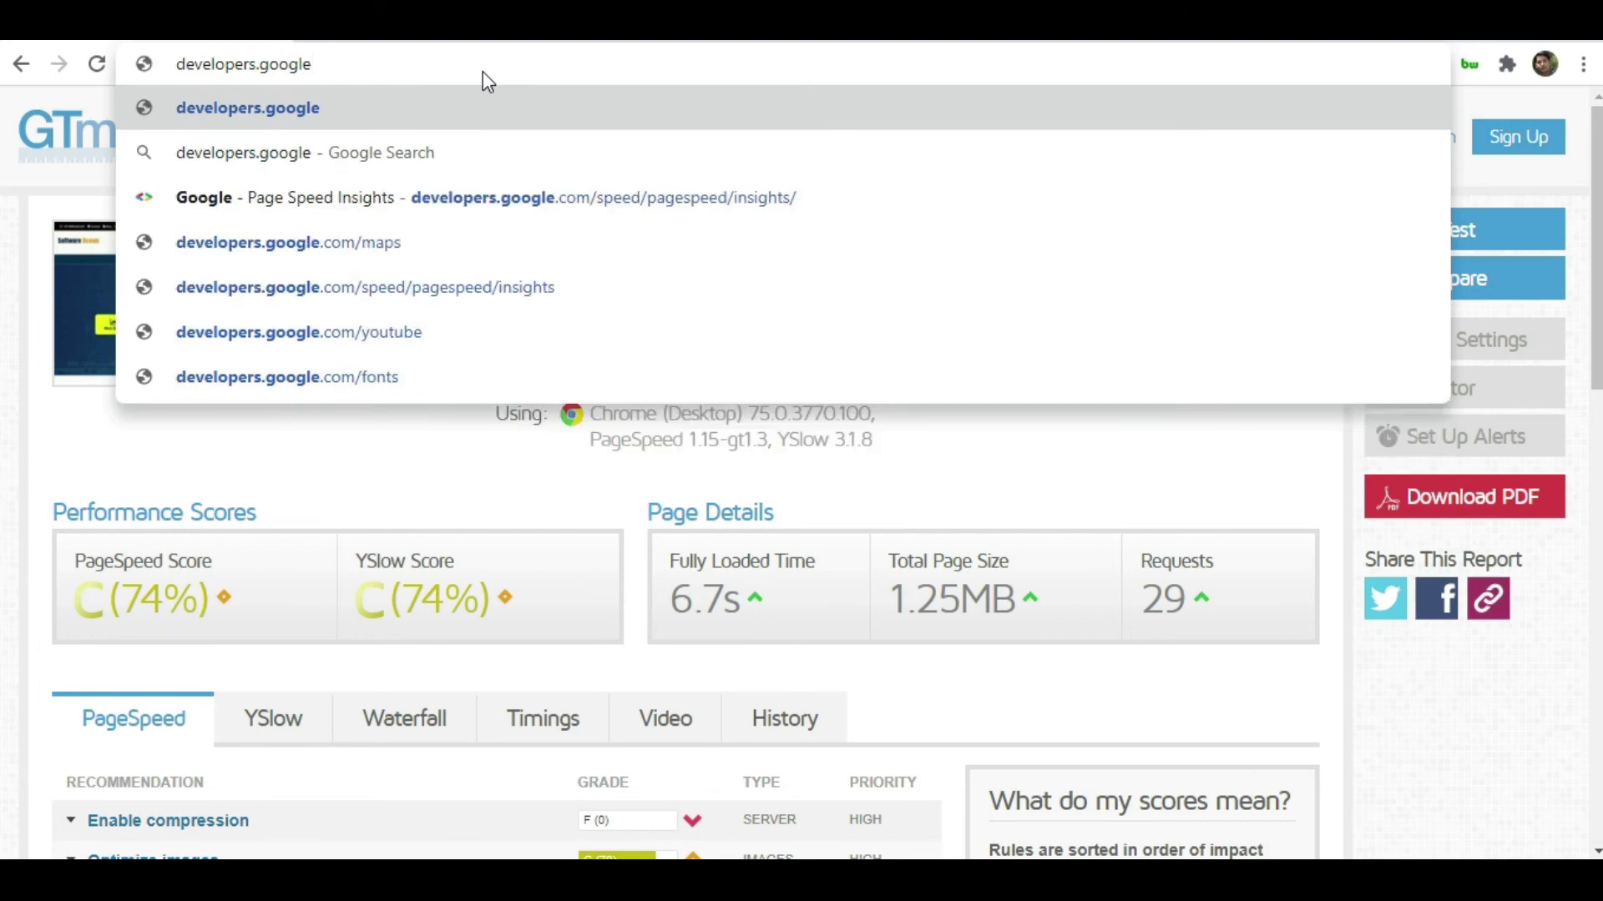
text(.com)
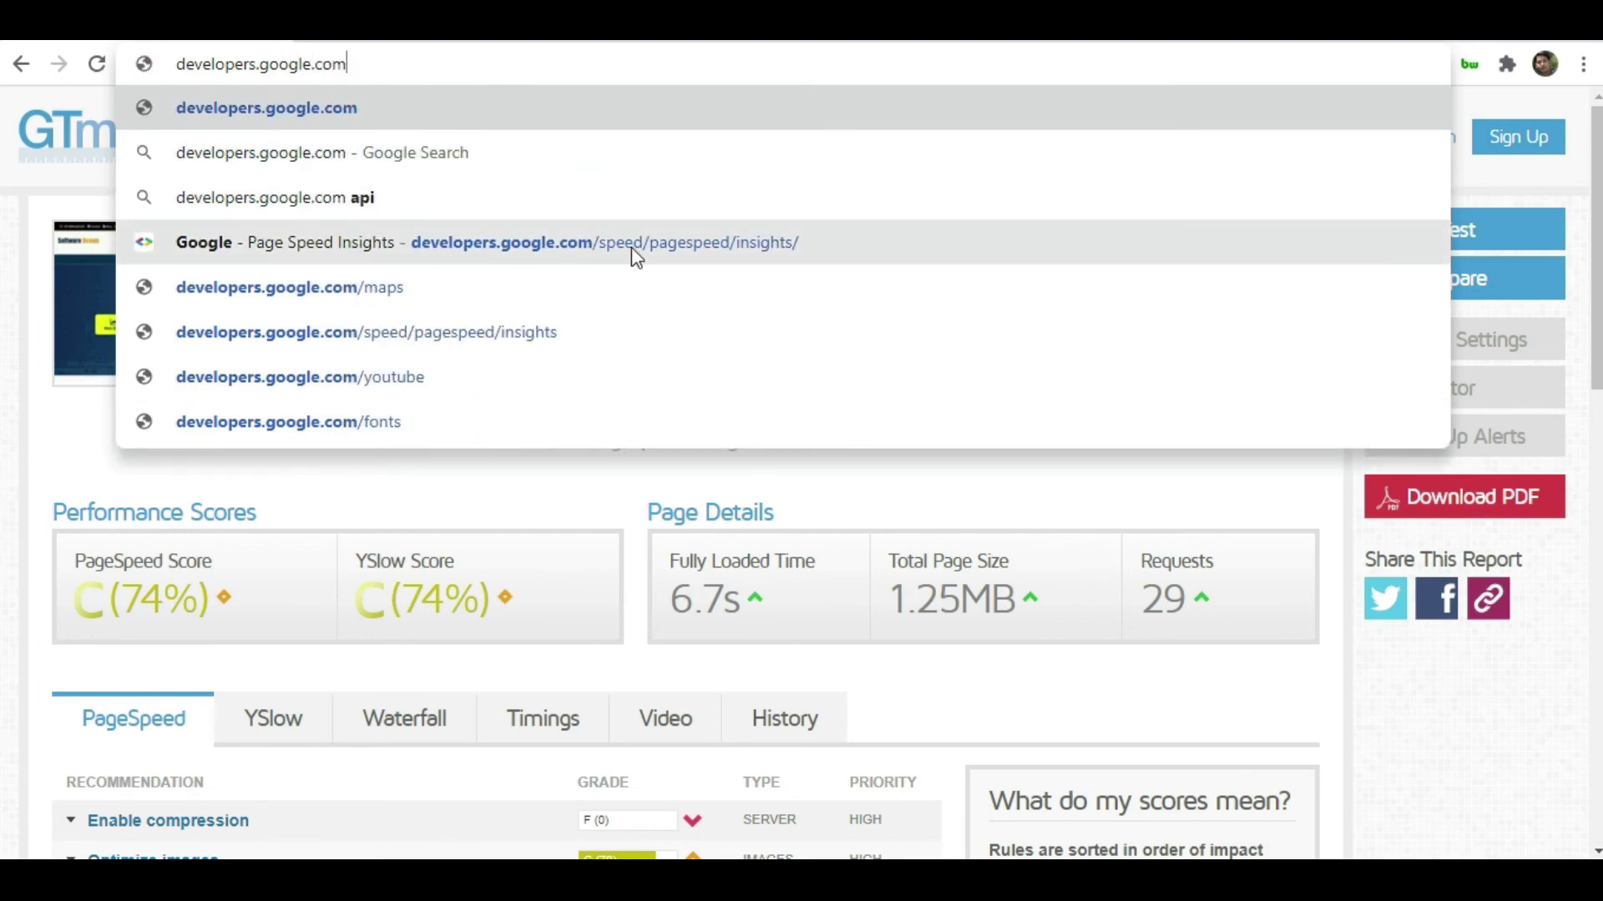
click(723, 250)
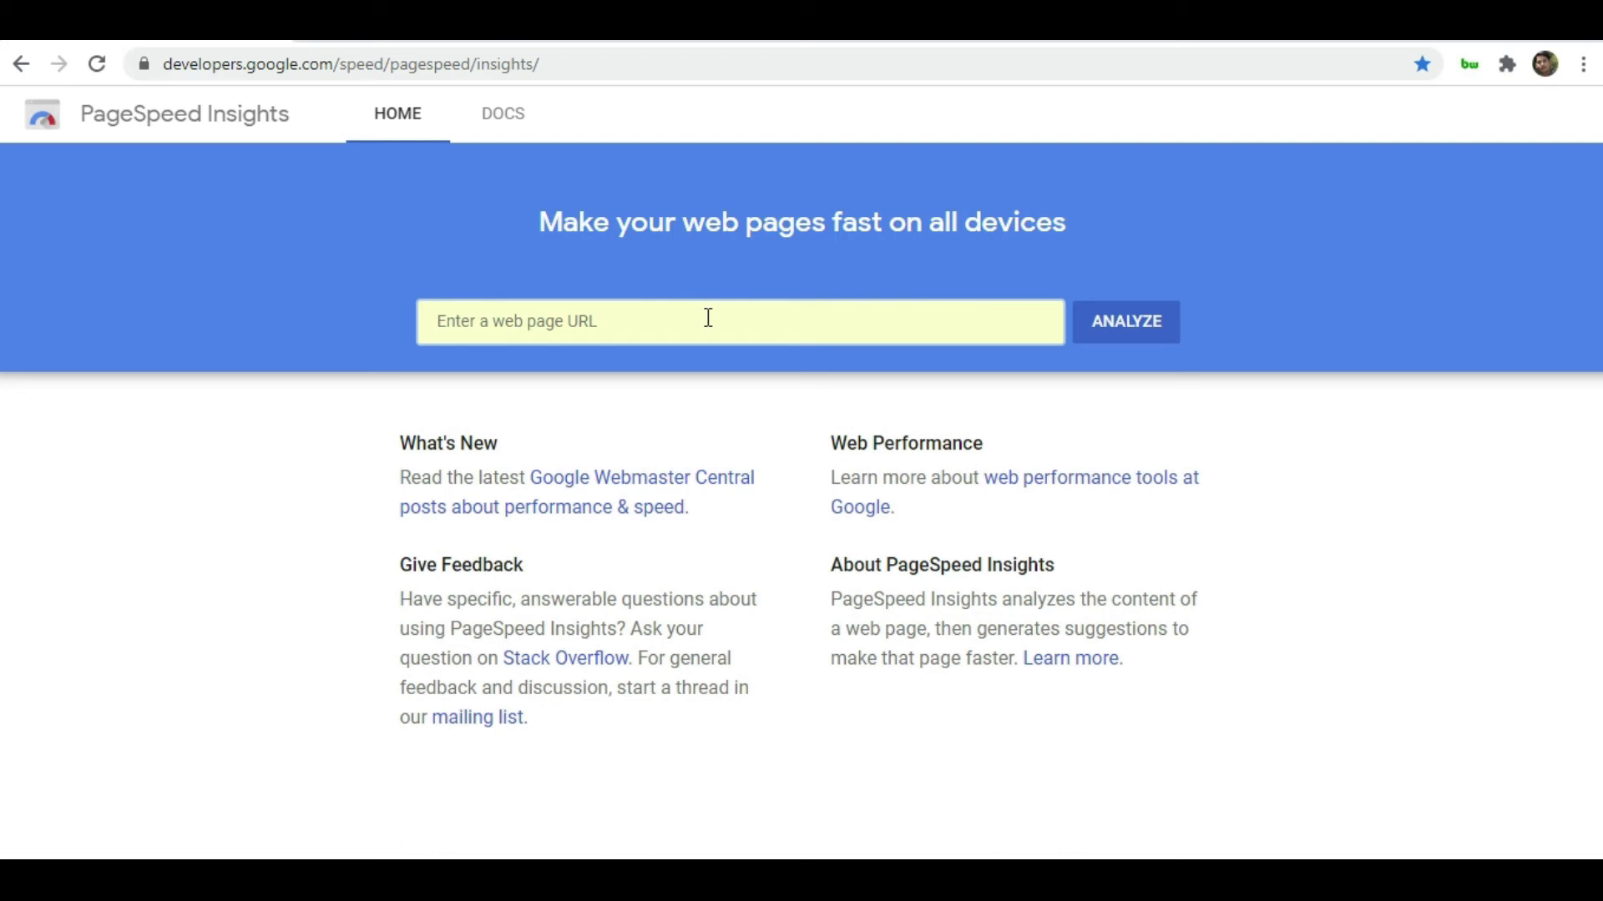
click(707, 317)
text(https://www.softwareocean.com)
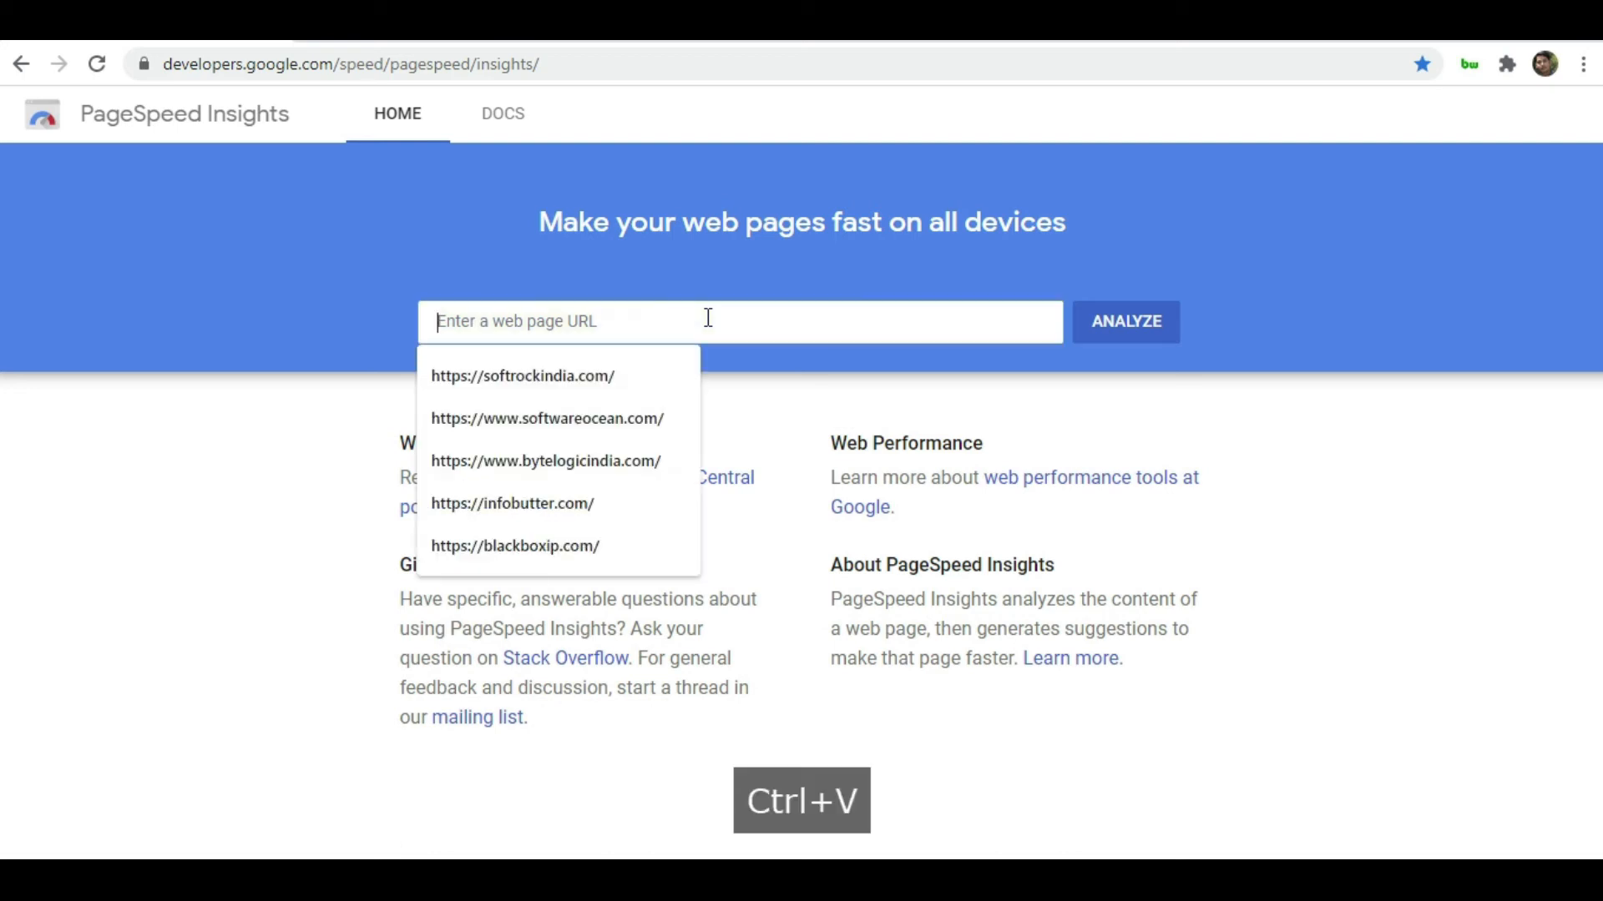
click(1144, 334)
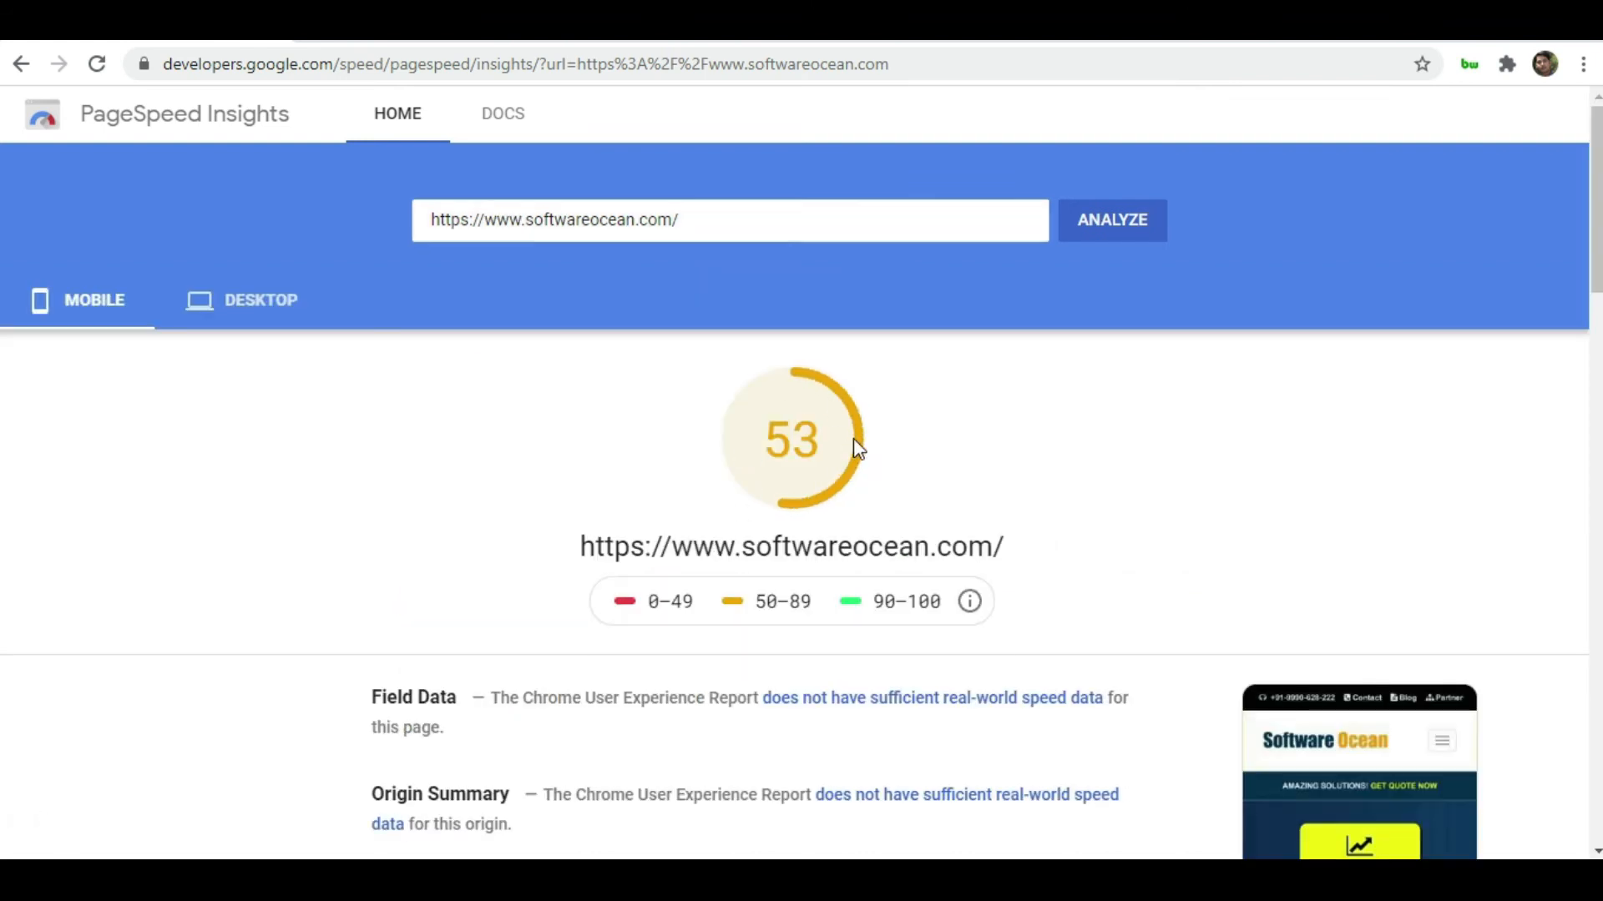
Review the mobile report's score, lab data, Opportunities with their estimated savings, and Diagnostics
scroll(872, 440, down, 2)
scroll(876, 440, down, 3)
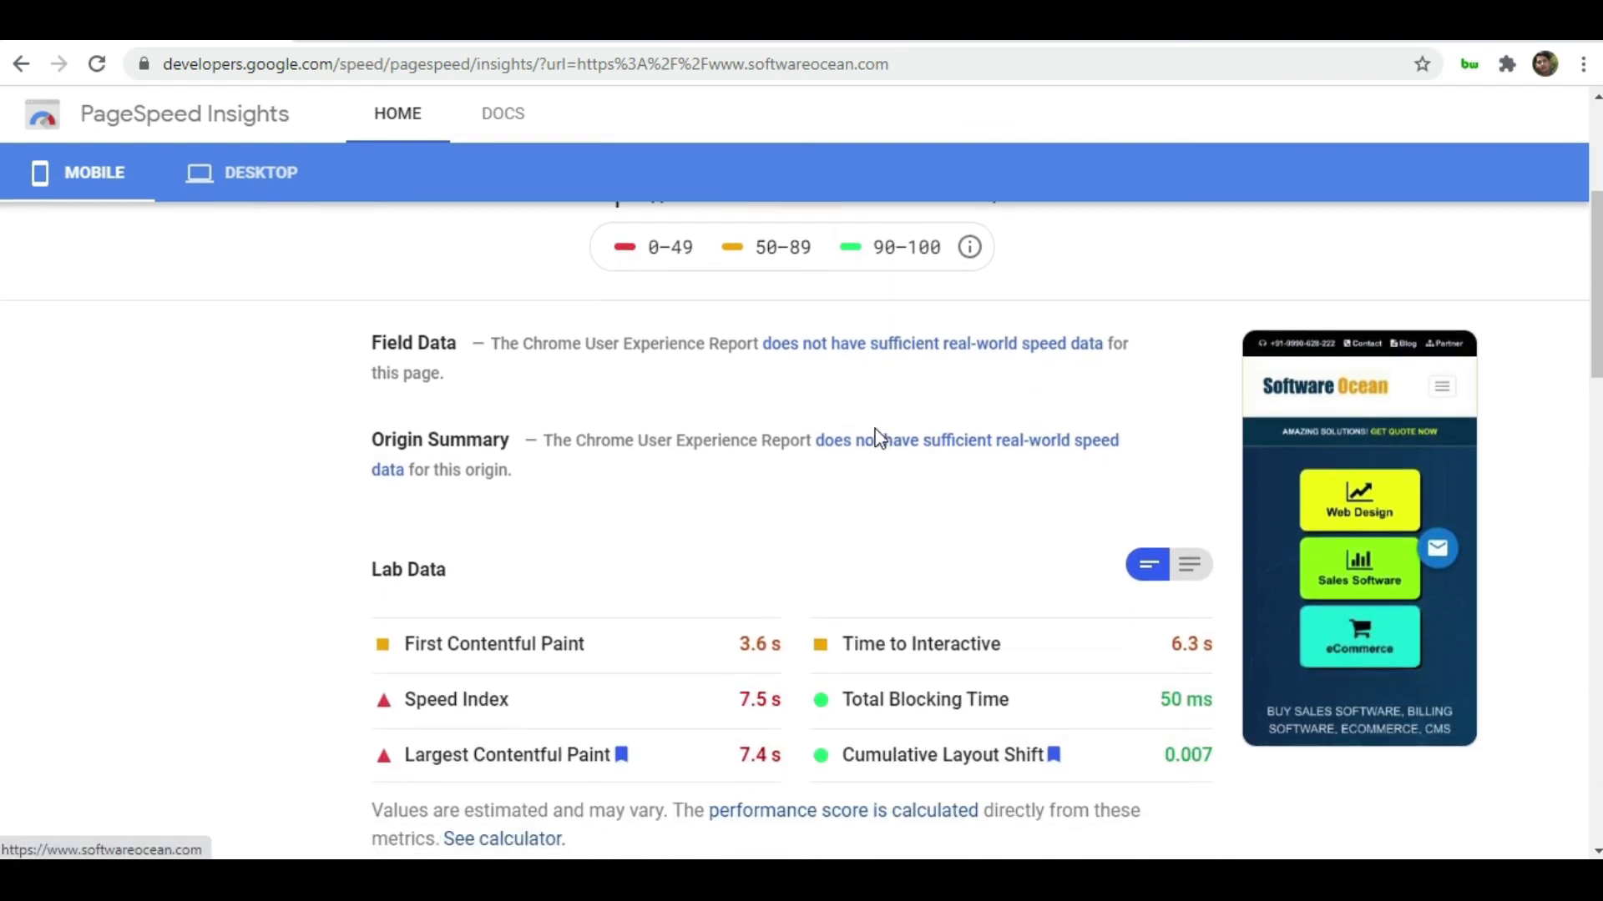
scroll(878, 439, down, 3)
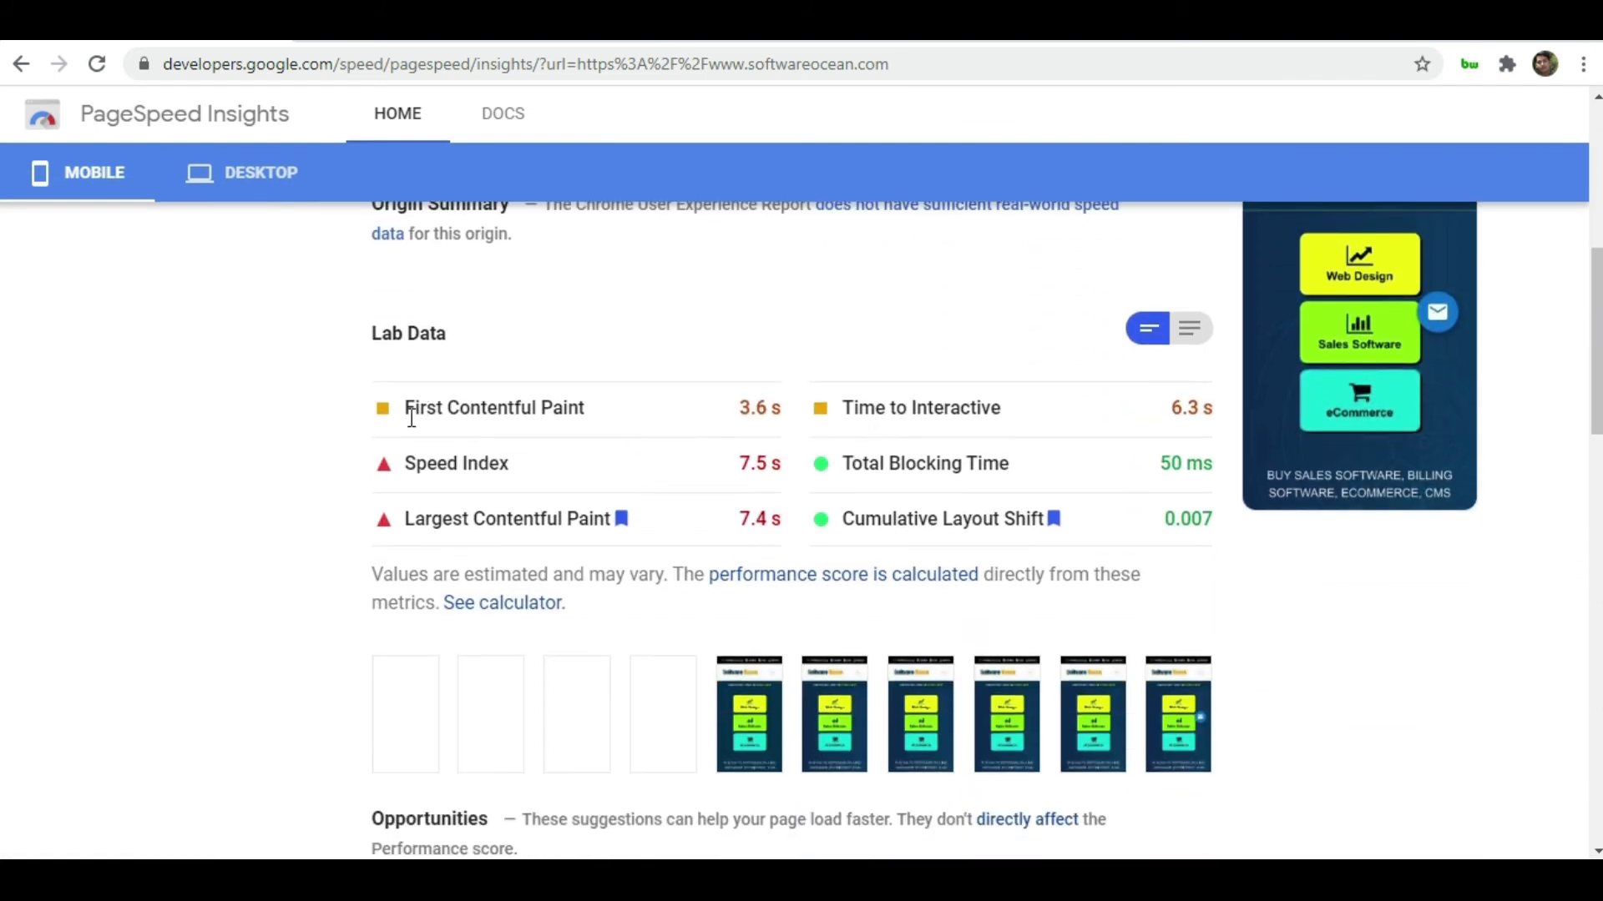
scroll(830, 473, down, 1)
scroll(828, 464, down, 2)
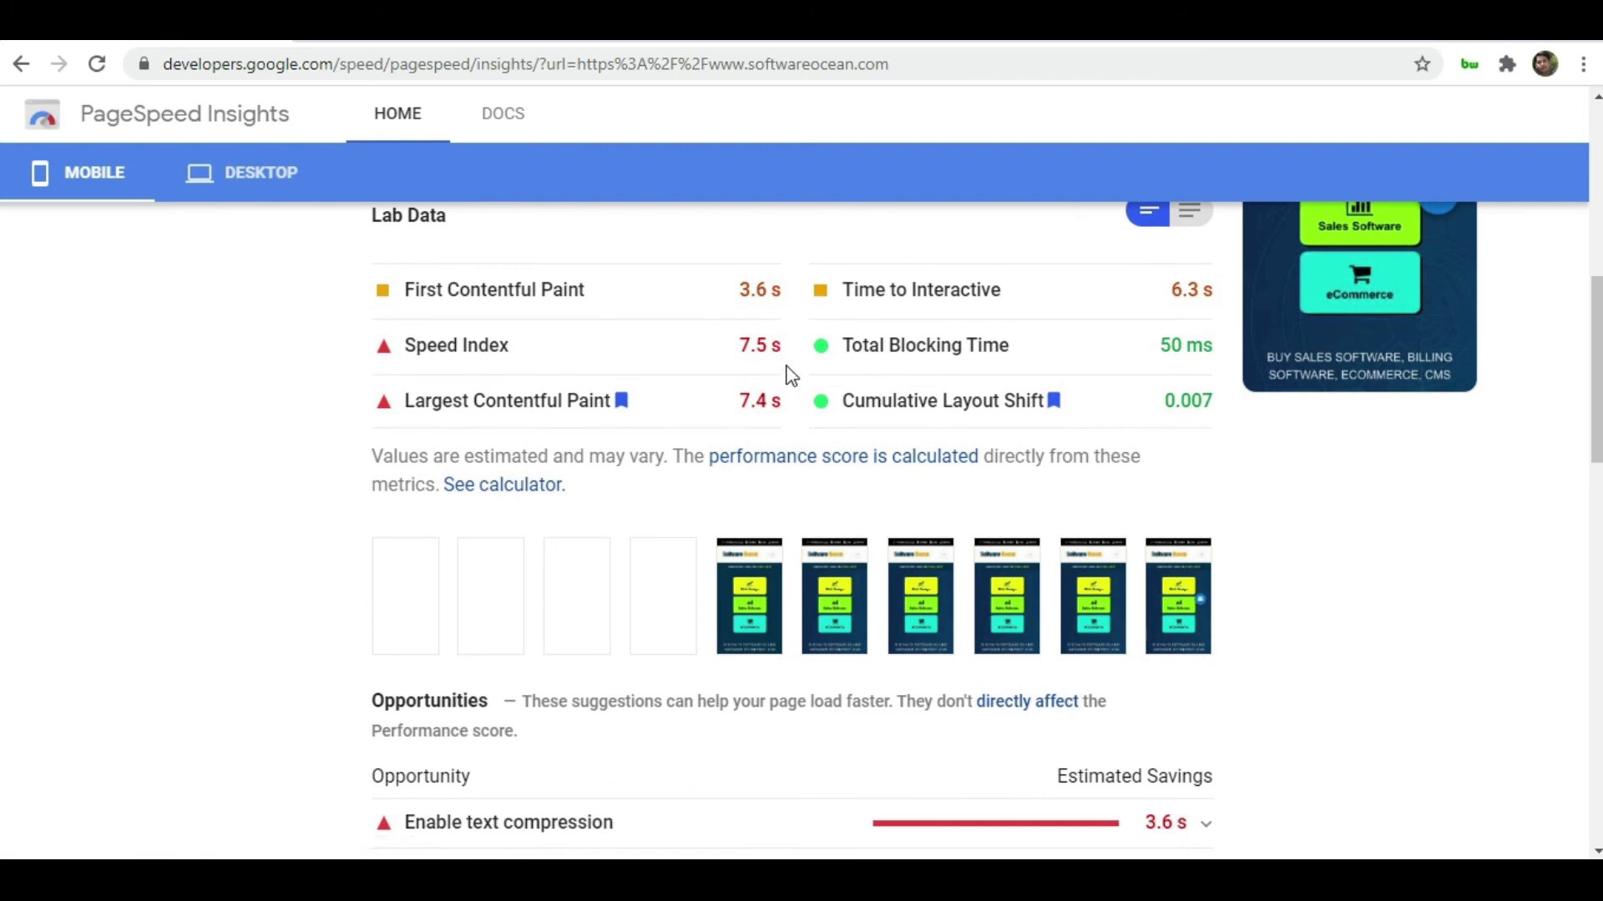
scroll(785, 367, down, 3)
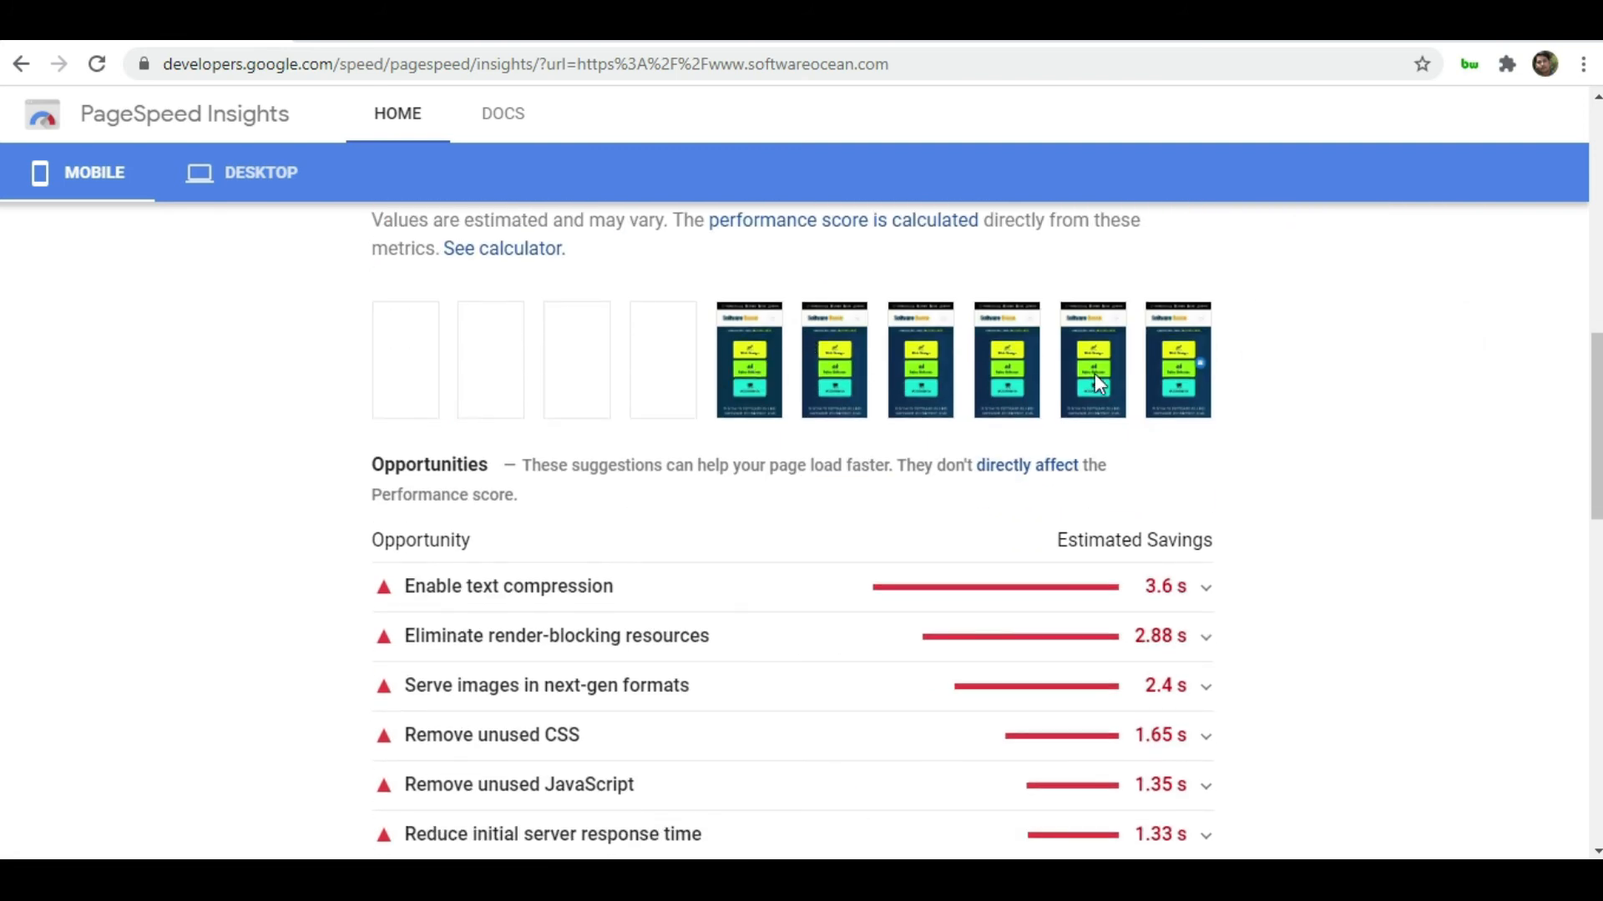
scroll(957, 436, down, 3)
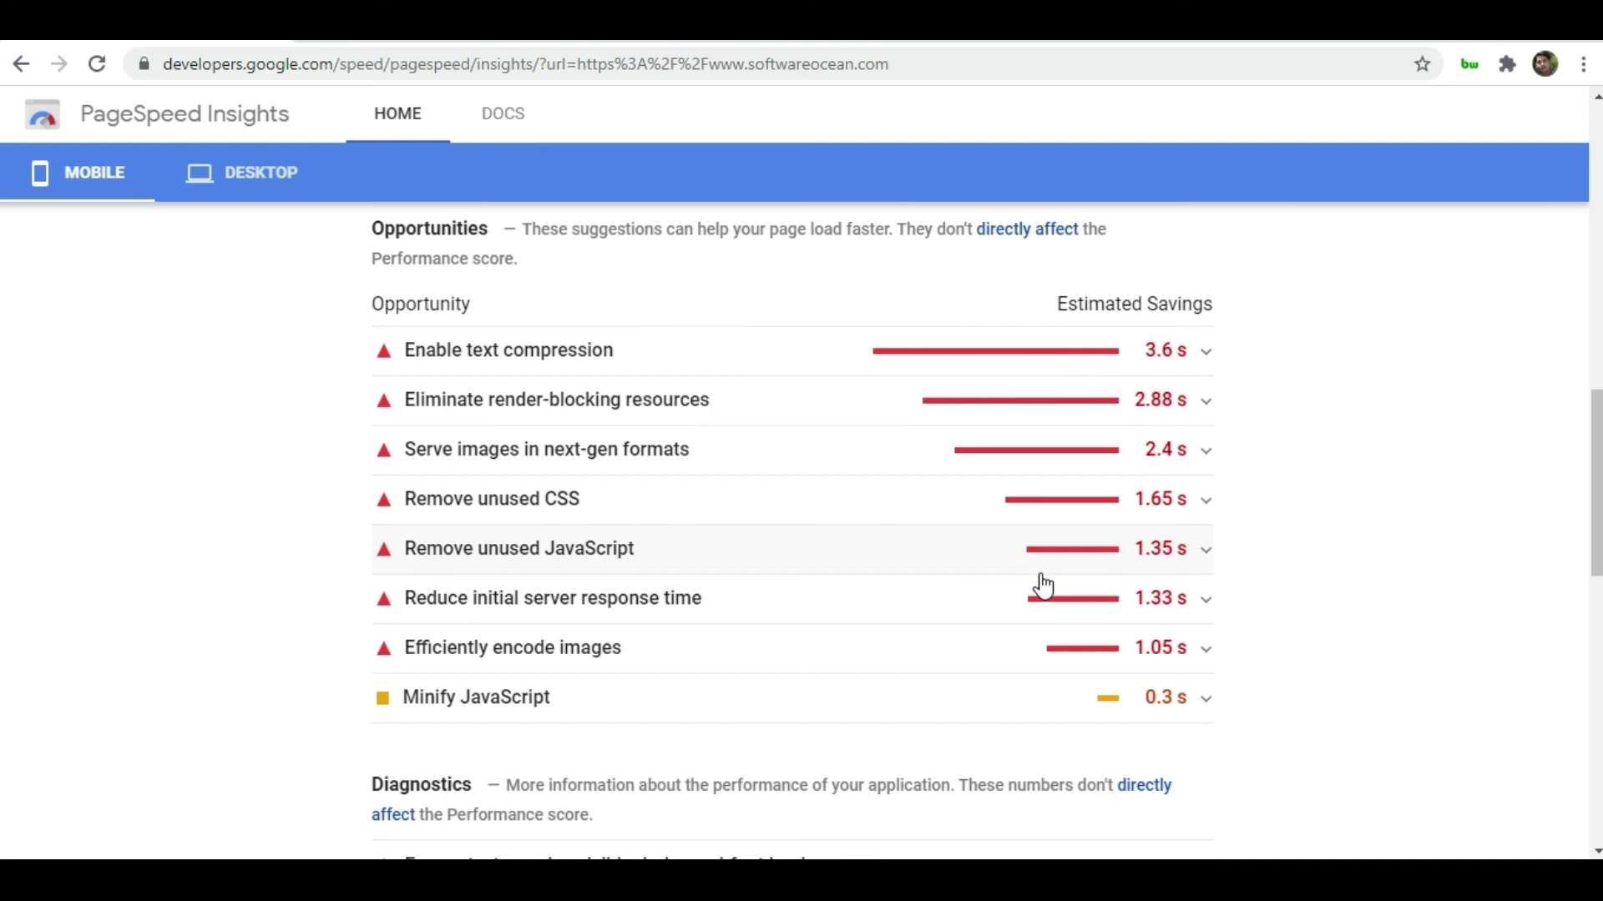
scroll(1009, 605, down, 3)
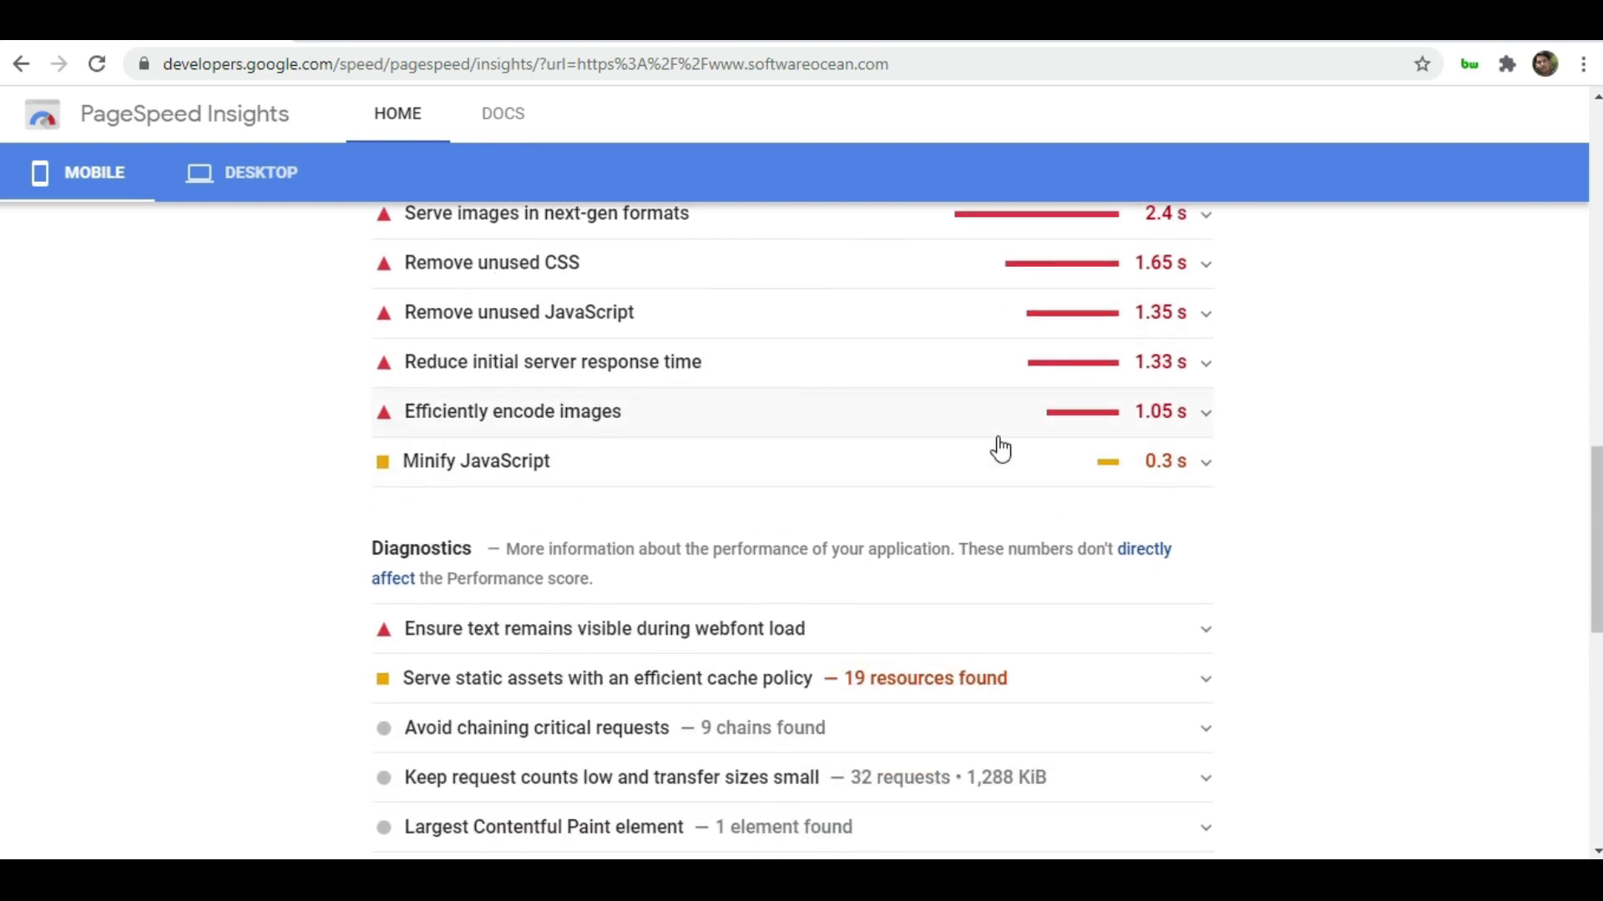
scroll(972, 494, up, 2)
scroll(968, 502, up, 2)
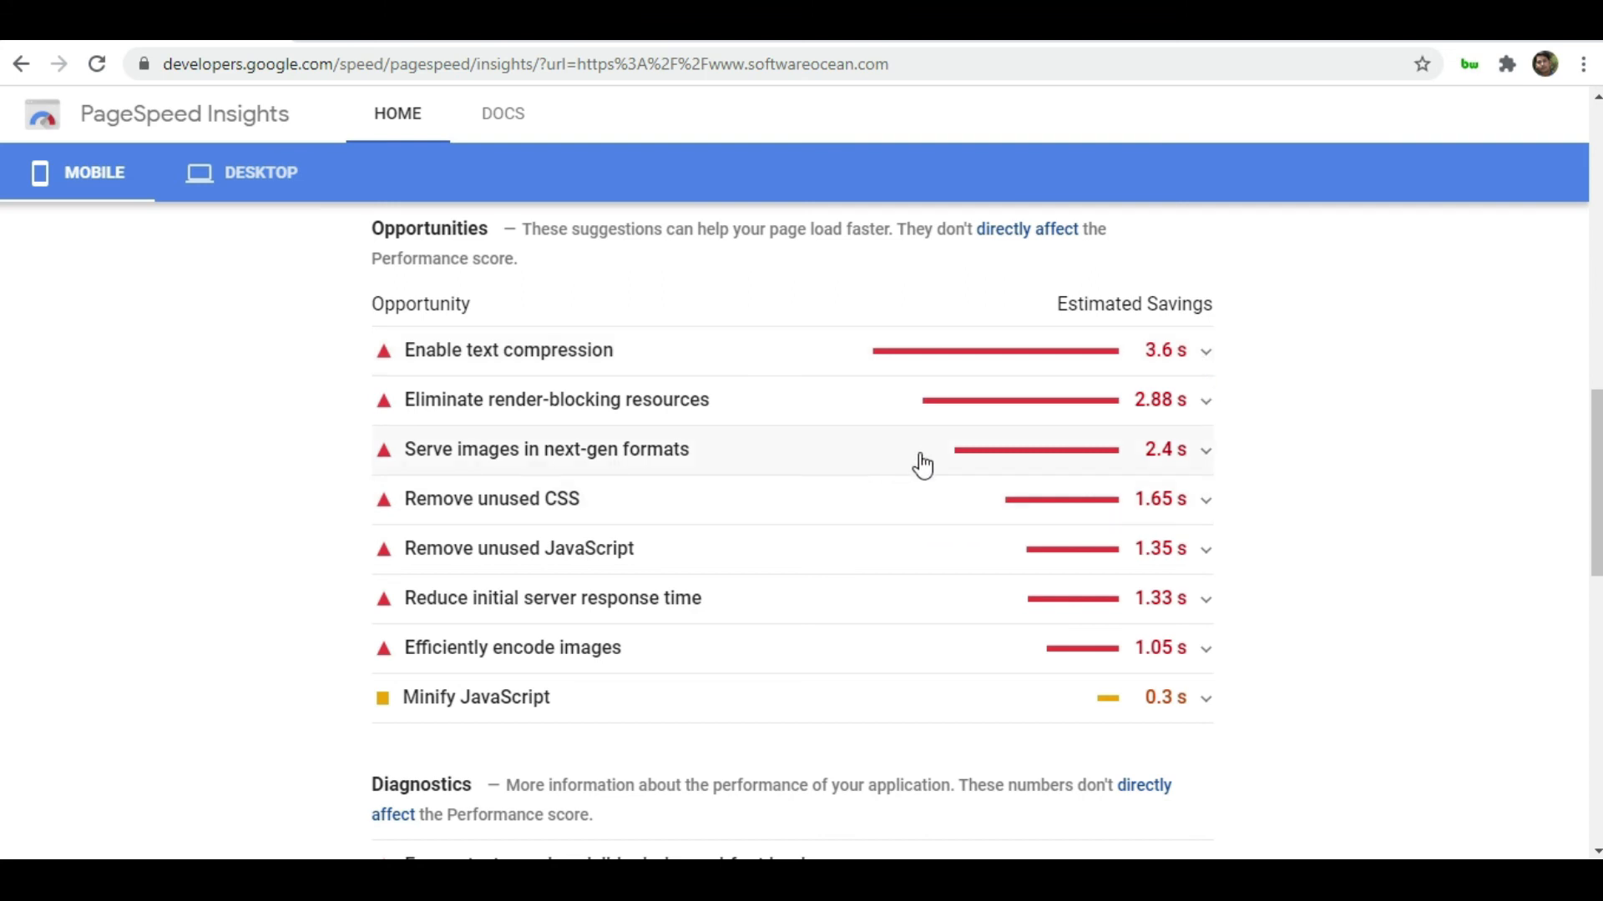
mouse_move(927, 469)
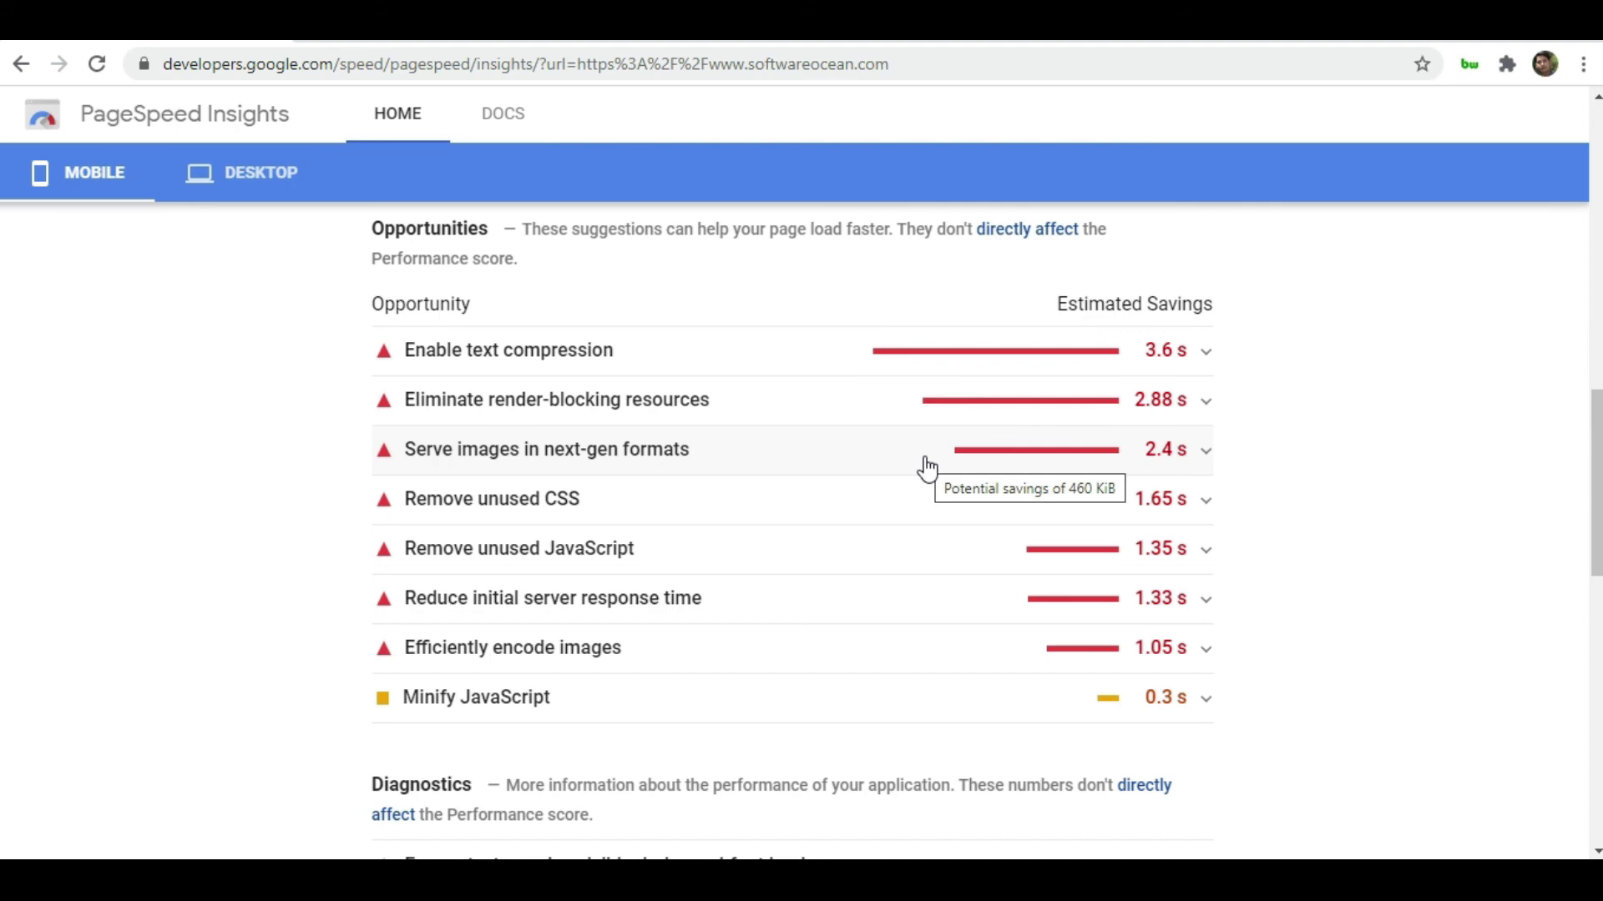
scroll(930, 469, up, 15)
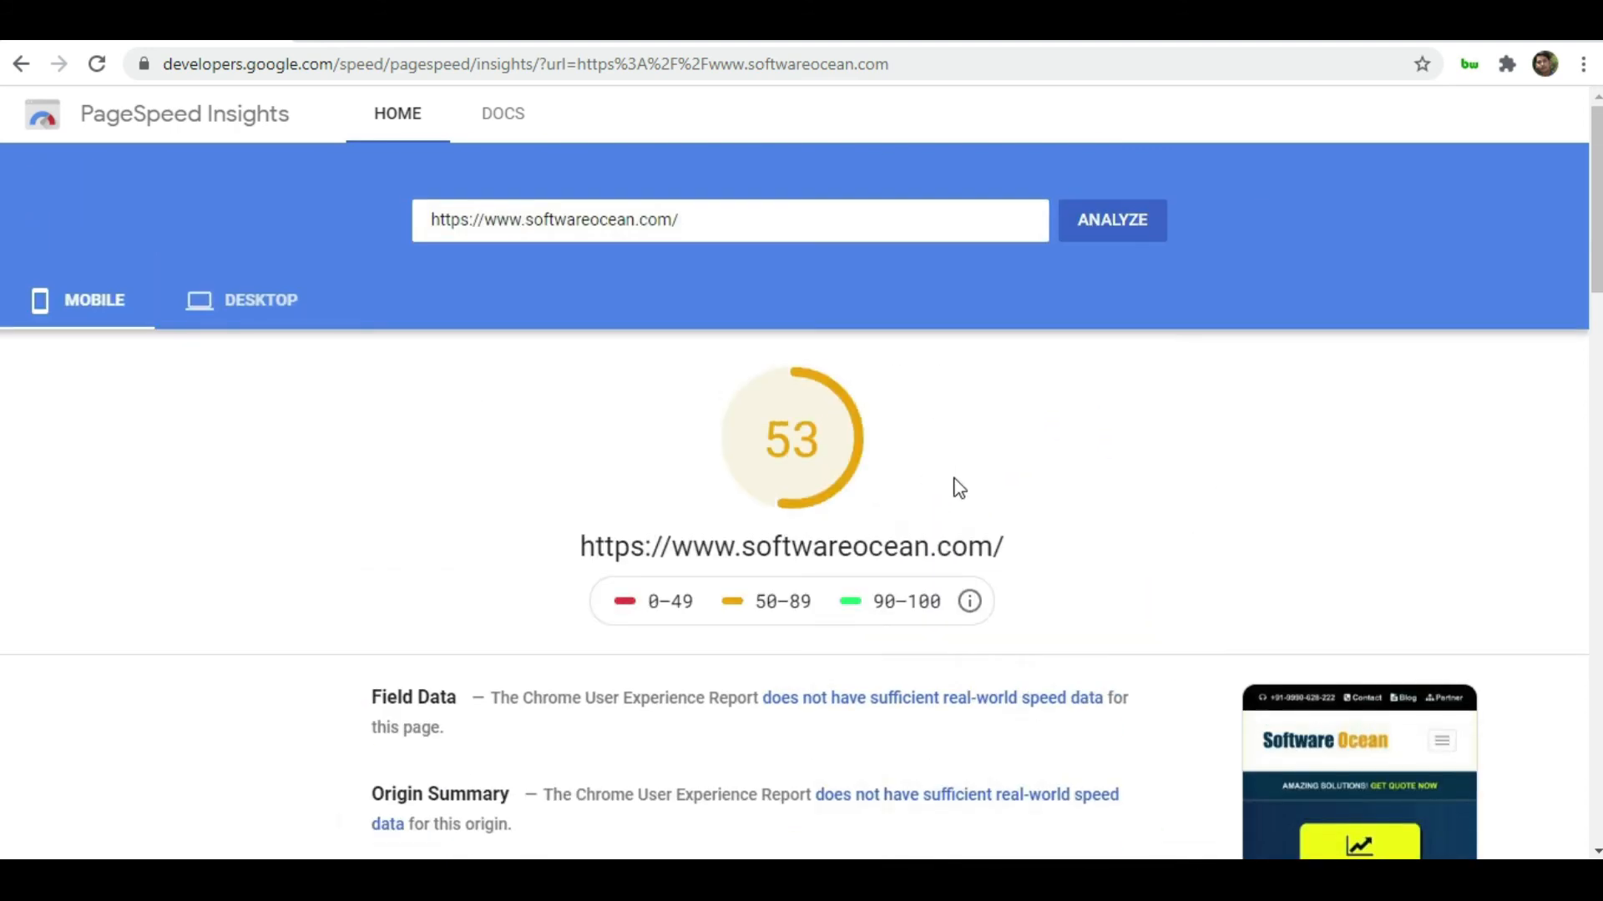